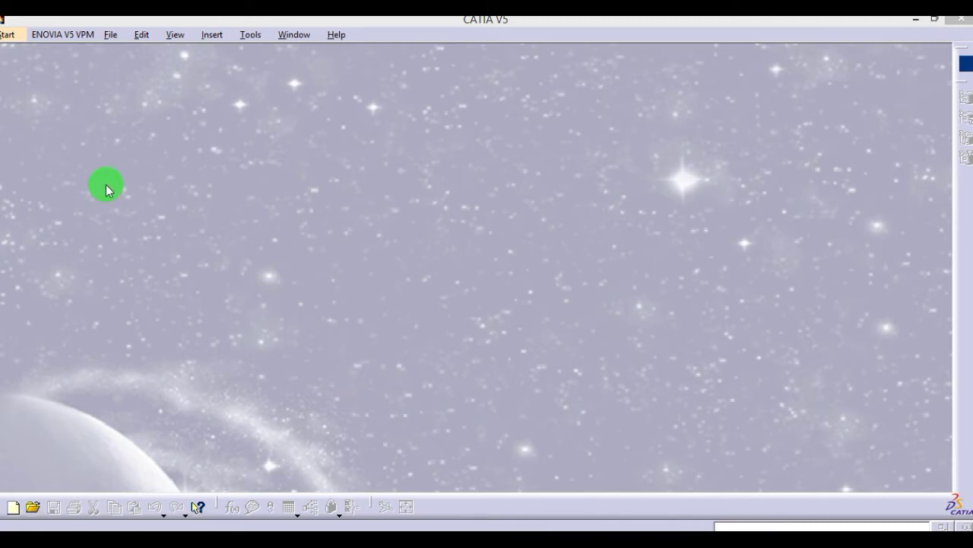
# From Start > Shape, begin a new part in the Generative Shape Design workbench
pyautogui.click(6, 36)
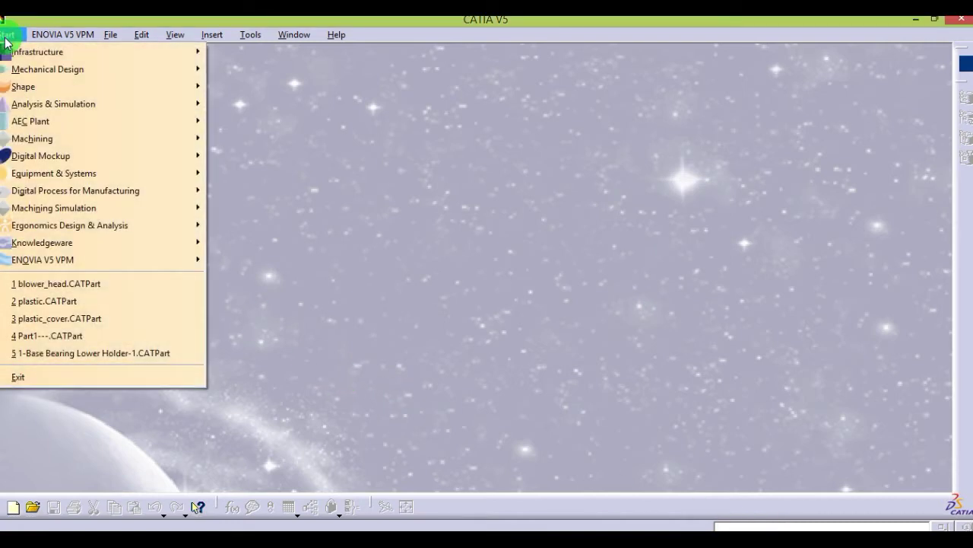
pyautogui.moveTo(19, 86)
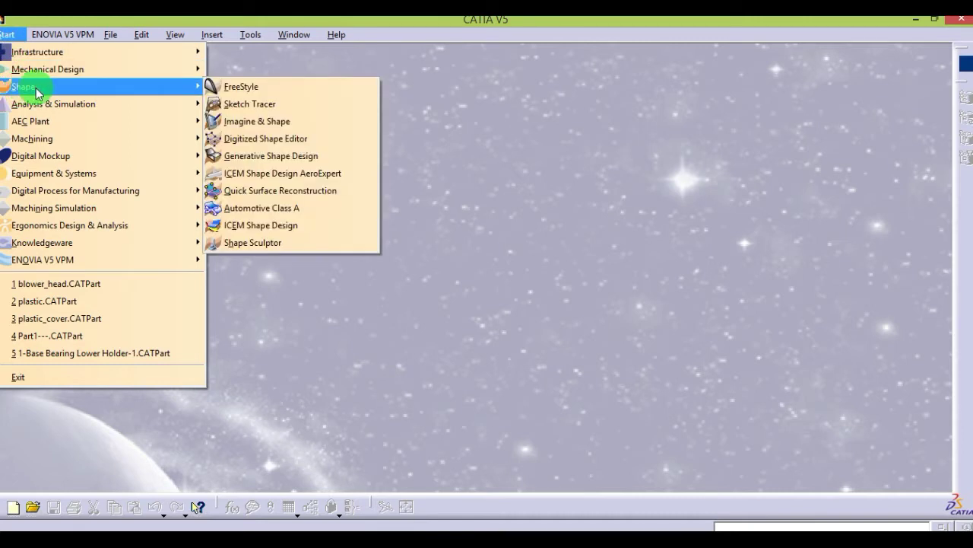
pyautogui.click(305, 157)
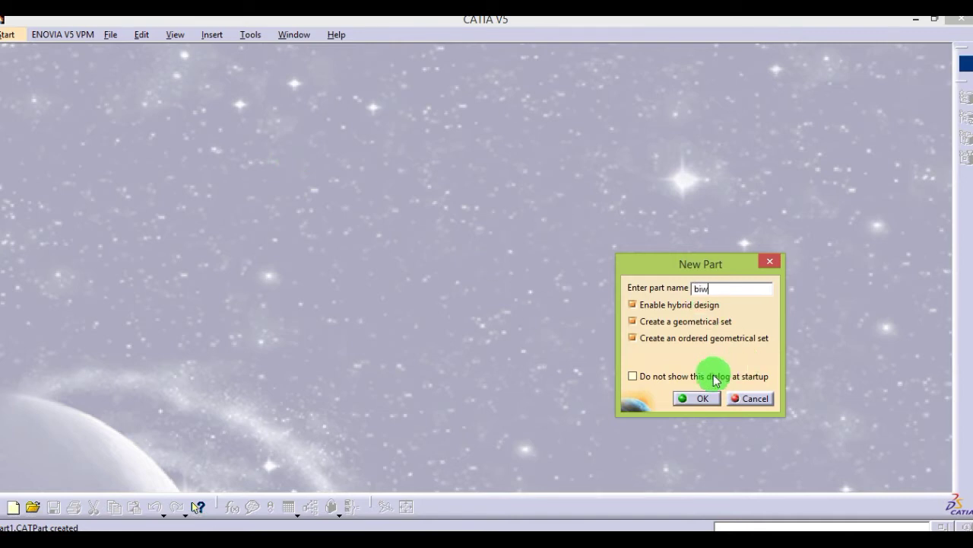
# Create the biw part, then close the BiW Templates toolbar and turn it back on
pyautogui.click(697, 398)
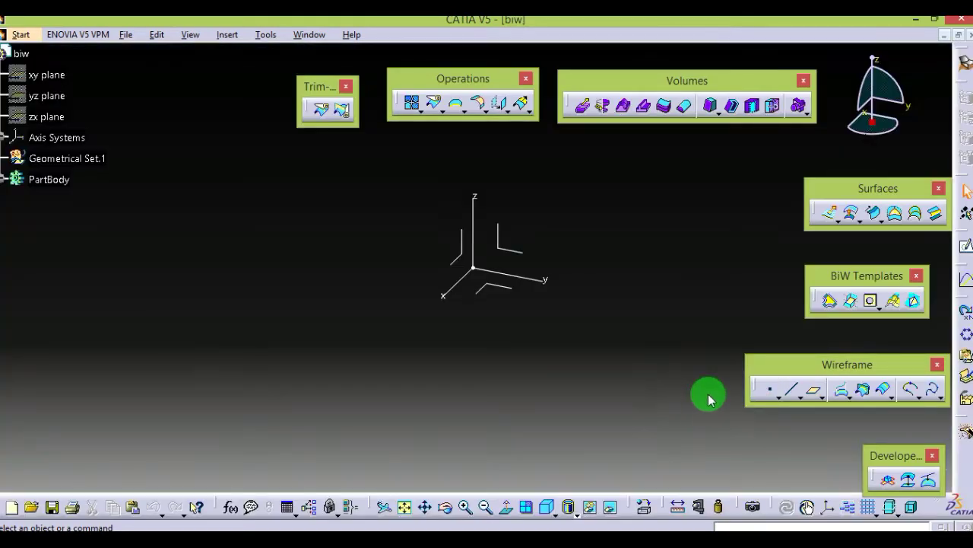
pyautogui.click(845, 276)
pyautogui.moveTo(846, 275); pyautogui.dragTo(843, 270)
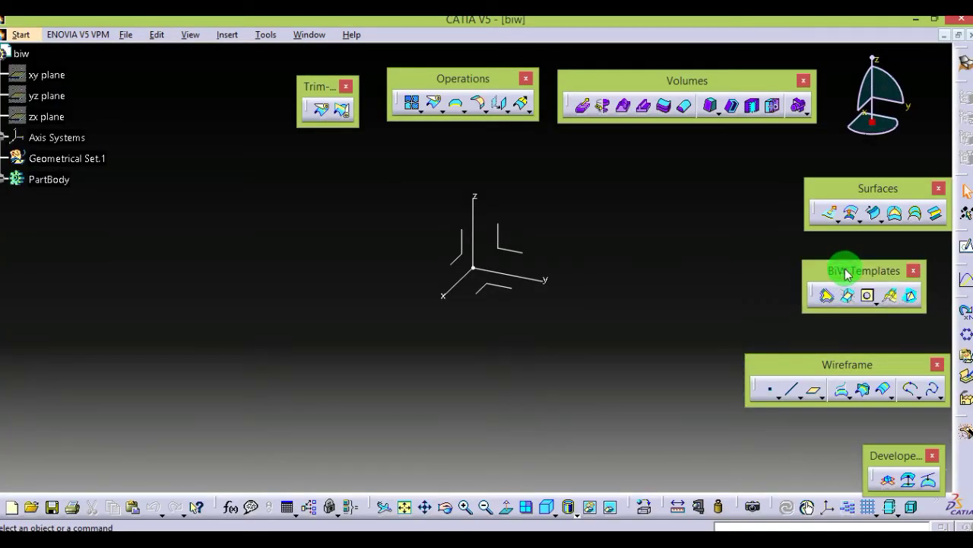
pyautogui.click(916, 272)
pyautogui.rightClick(968, 465)
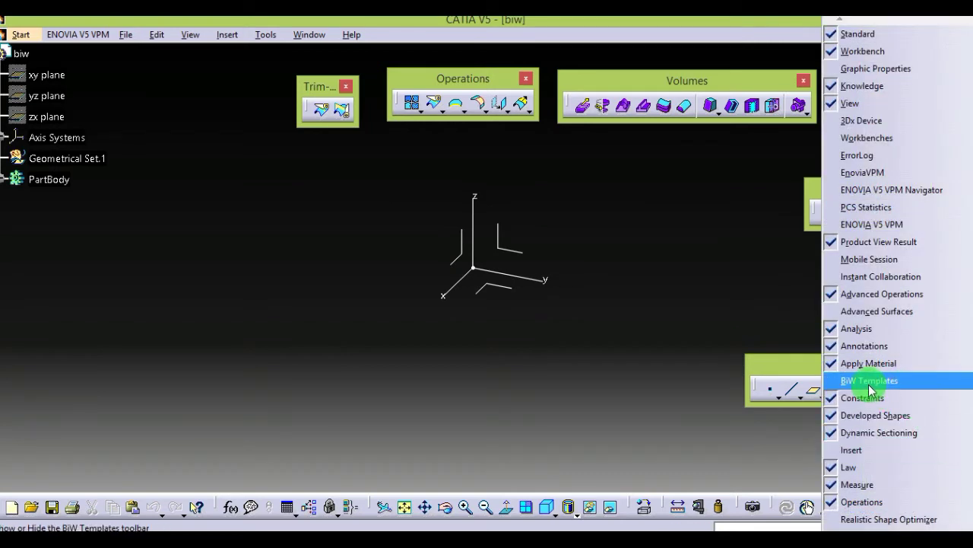
pyautogui.click(872, 381)
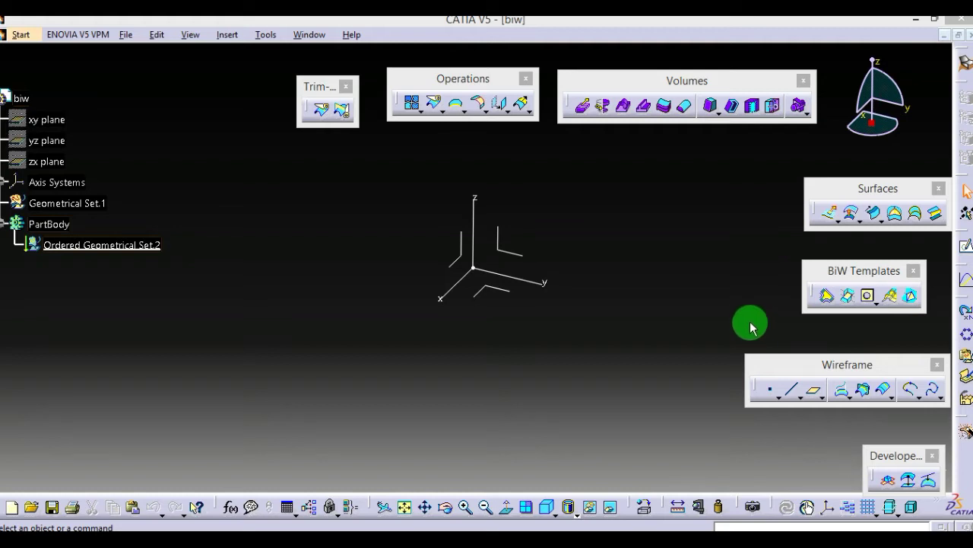
# Create Plane.1 as an offset from the ZX plane at 50 mm
pyautogui.click(813, 390)
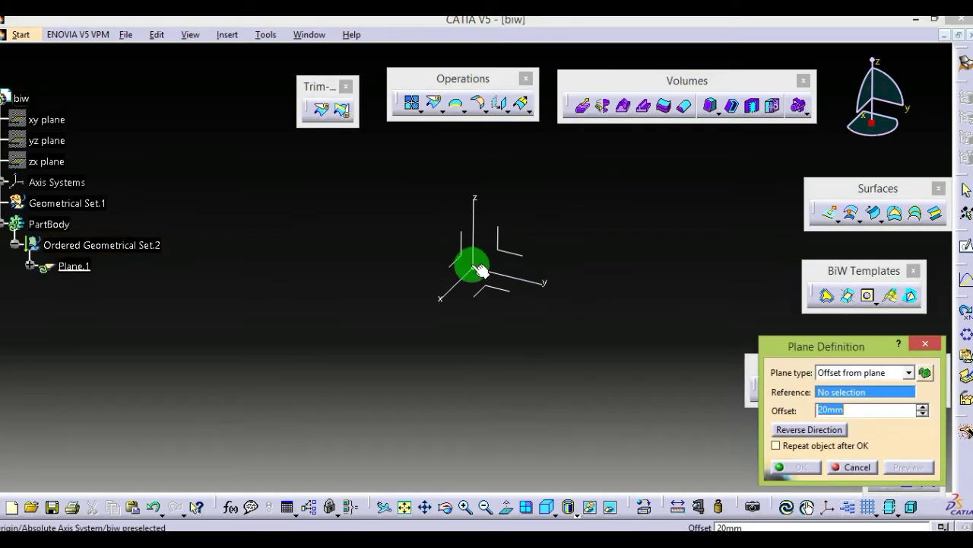
pyautogui.click(460, 260)
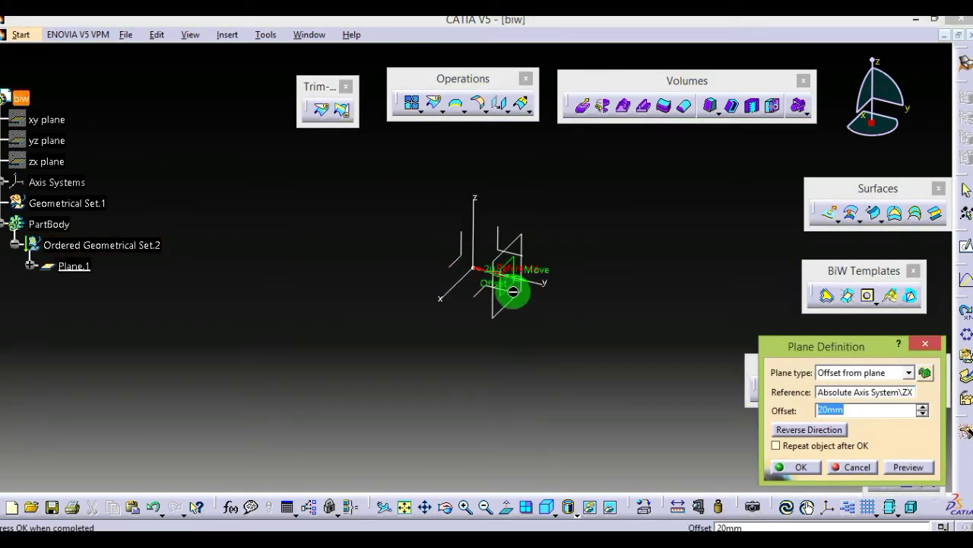
pyautogui.click(854, 409)
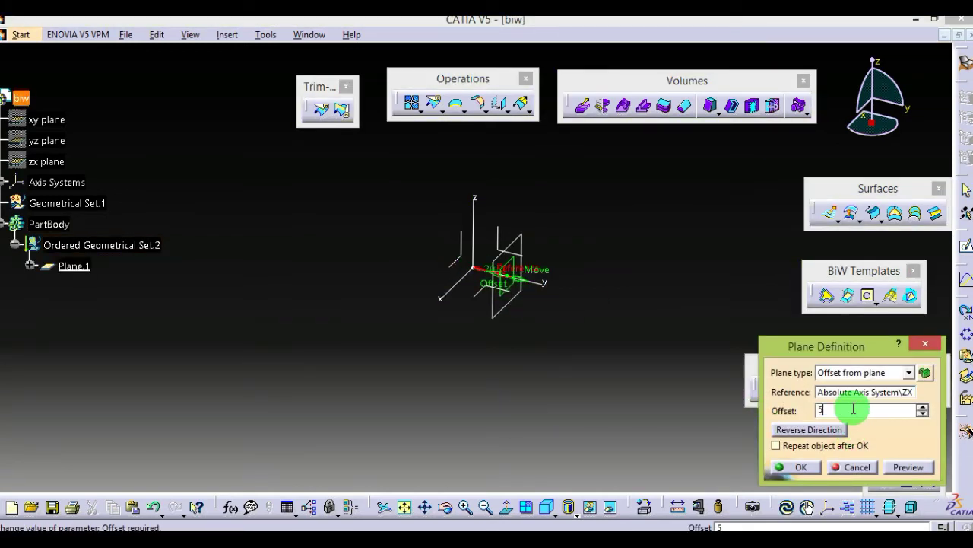
pyautogui.write('50')
pyautogui.click(795, 466)
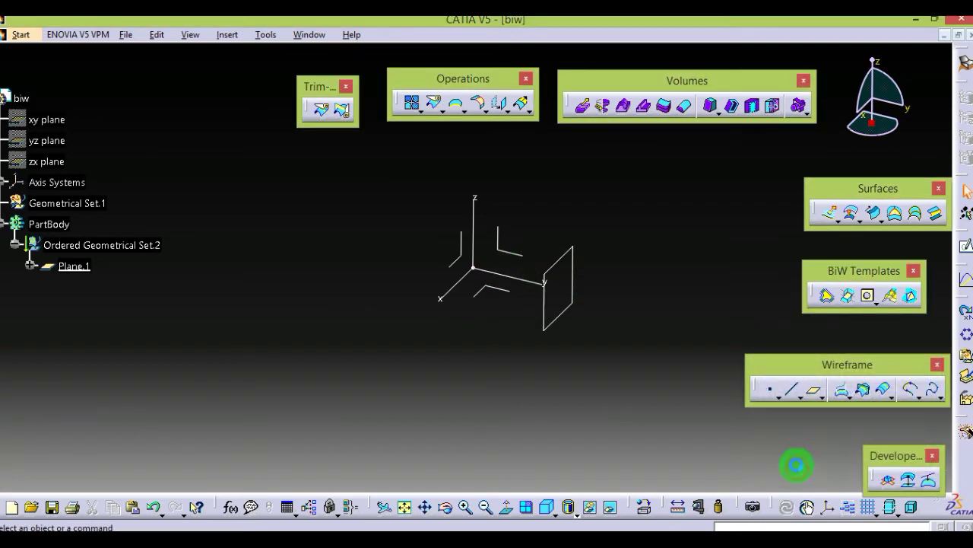
pyautogui.click(917, 397)
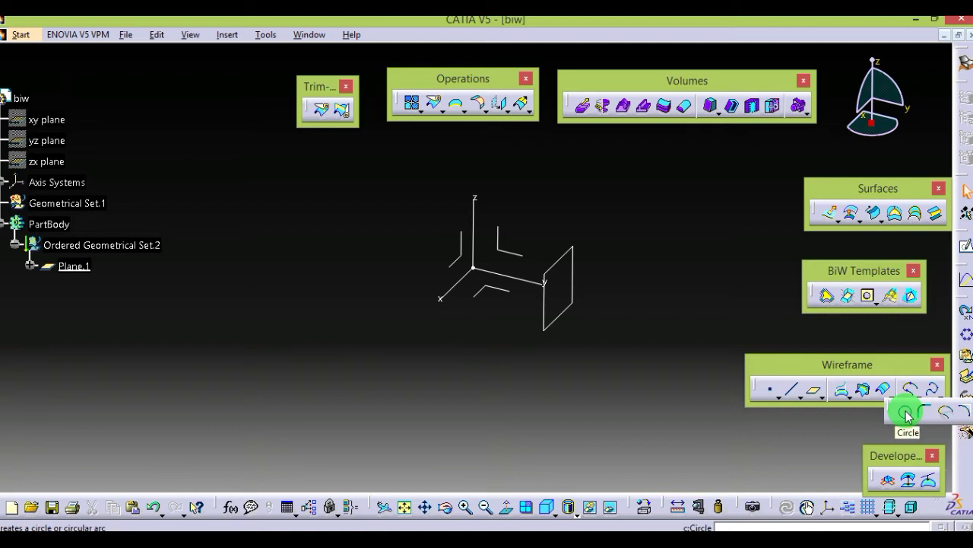
# Create a new centre point at Y 50 for the circle
pyautogui.click(906, 413)
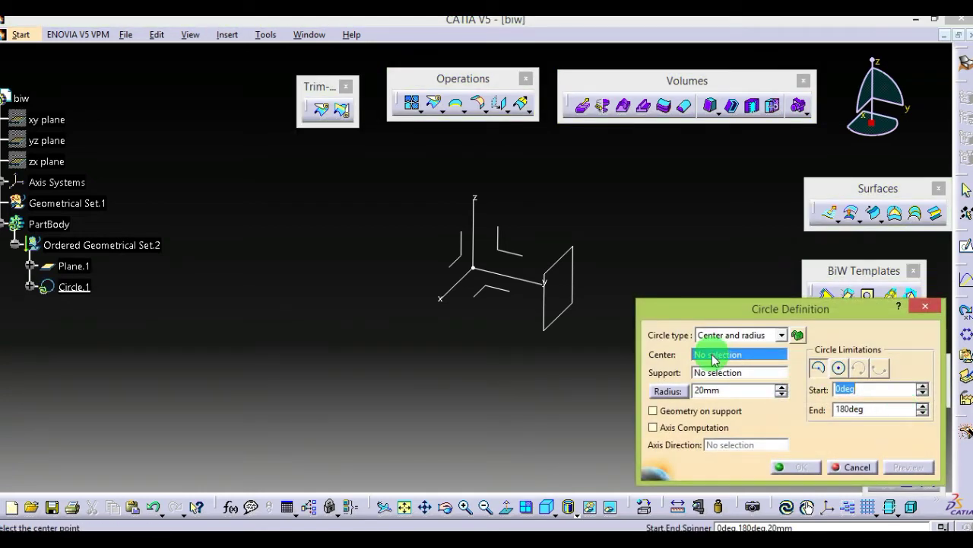
pyautogui.rightClick(712, 360)
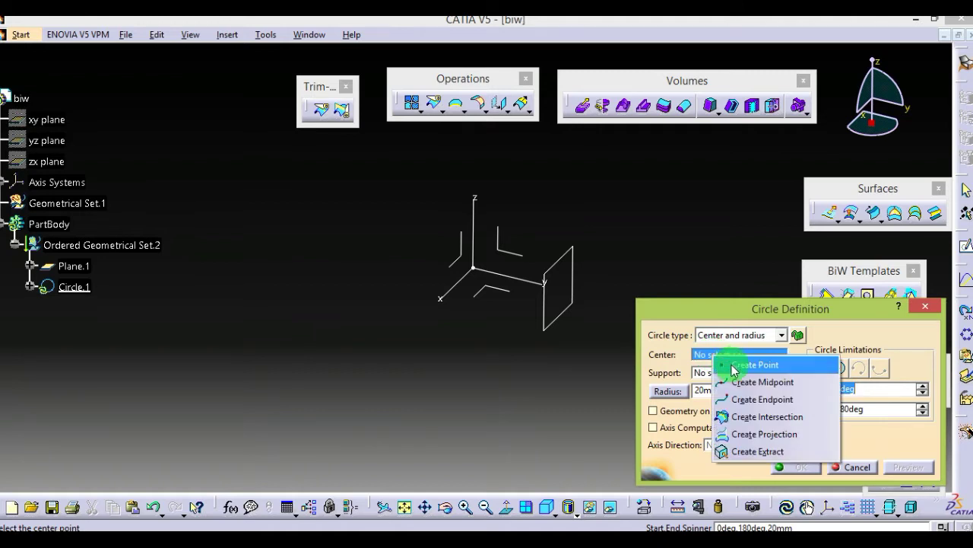
pyautogui.click(732, 368)
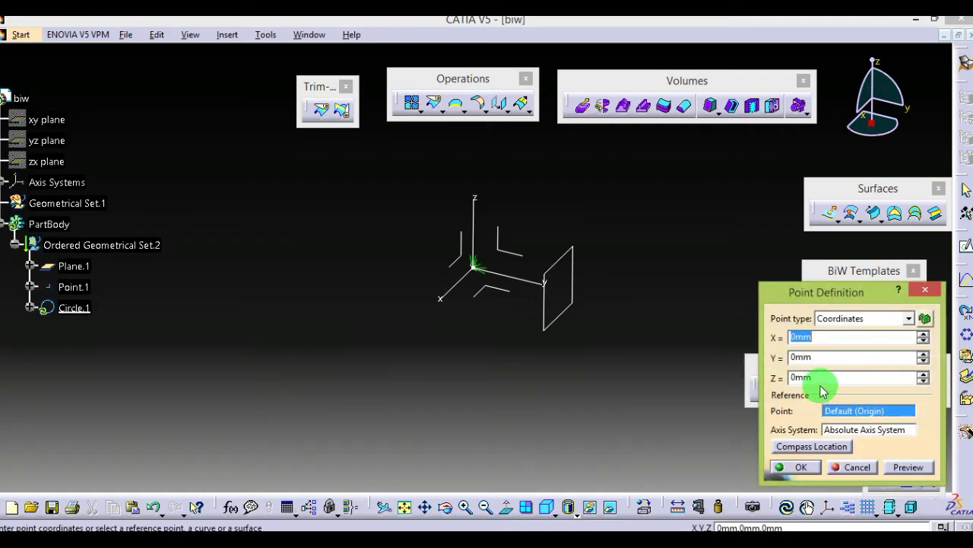
pyautogui.click(799, 357)
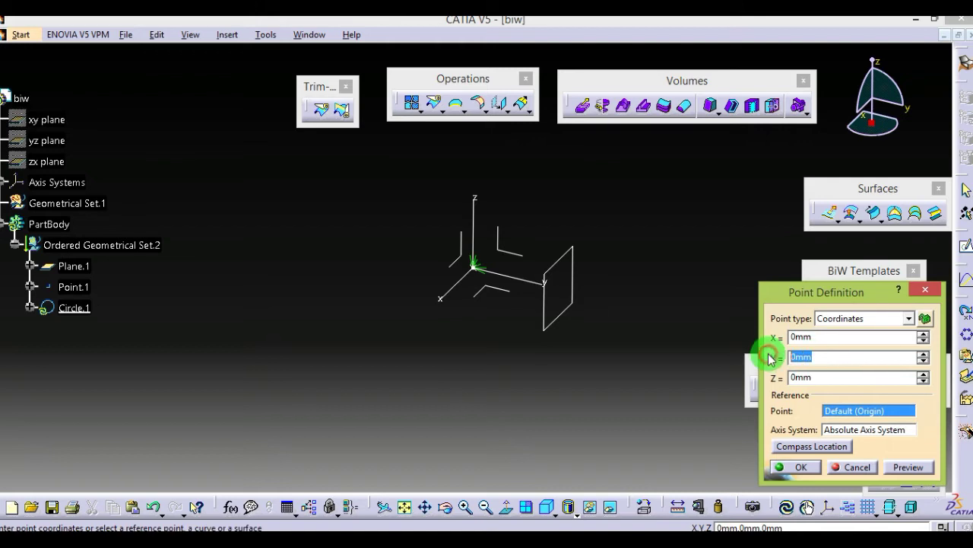
pyautogui.write('50')
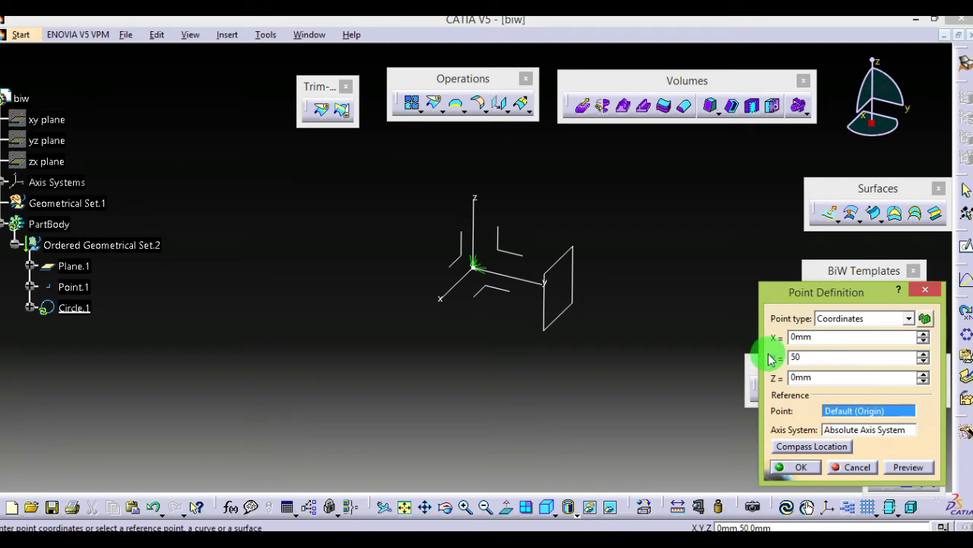
pyautogui.click(799, 467)
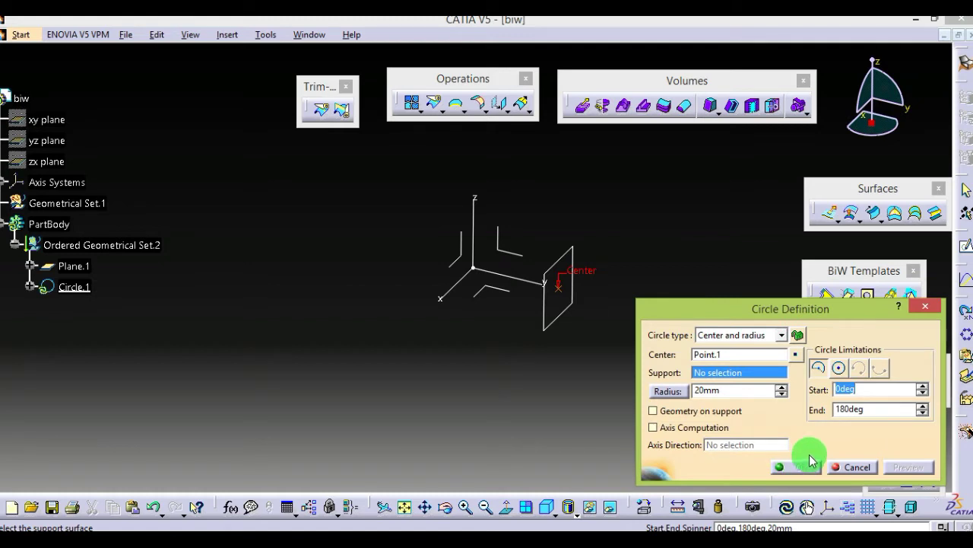
# Support the 20 mm radius arc on Plane.1 and create Circle.1
pyautogui.click(738, 374)
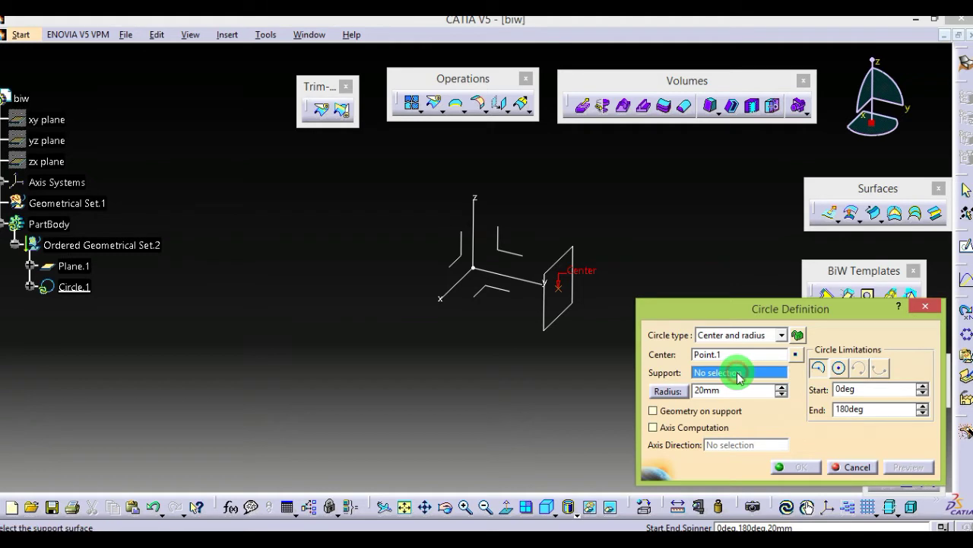
pyautogui.click(571, 258)
pyautogui.click(794, 467)
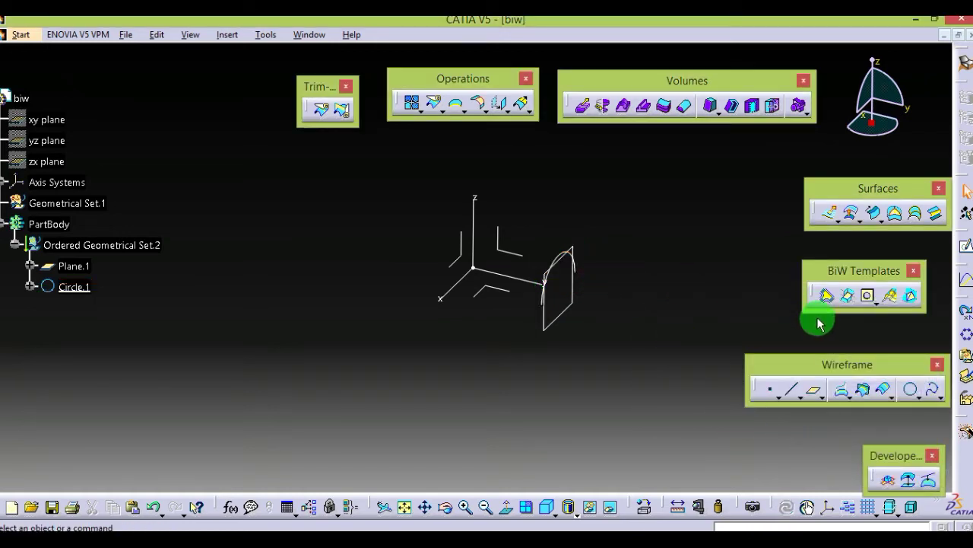
# Extrude Circle.1 30 mm along the Y axis to create Extrude.1
pyautogui.click(835, 215)
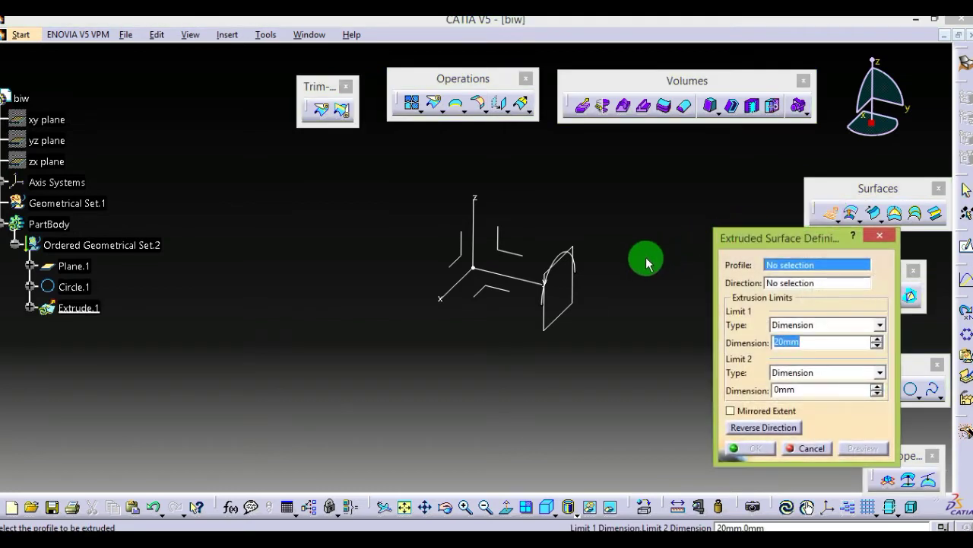
pyautogui.click(559, 255)
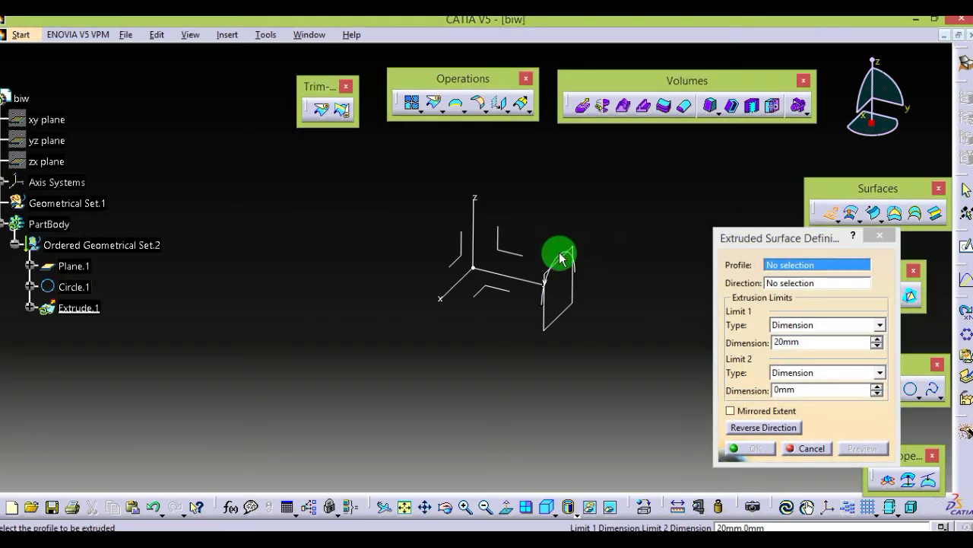
pyautogui.click(561, 258)
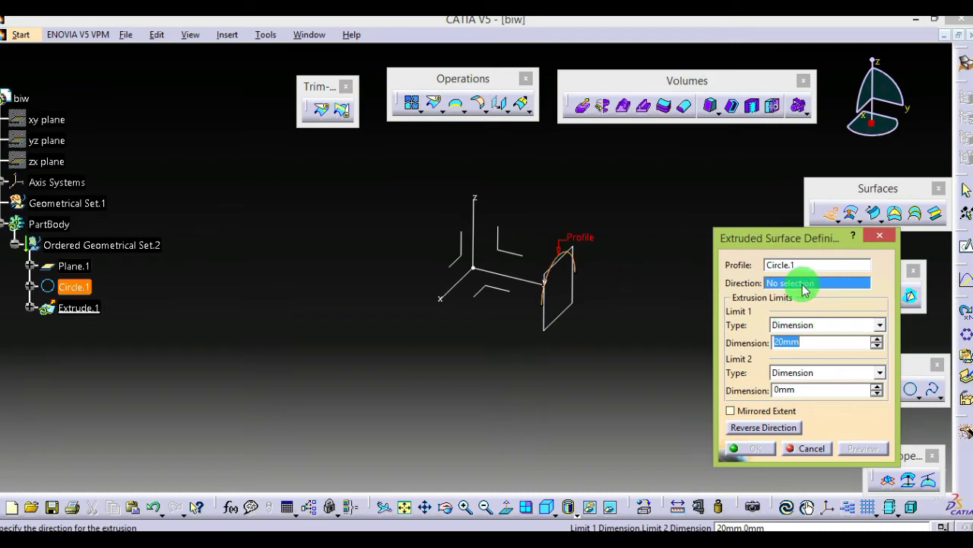
pyautogui.click(500, 276)
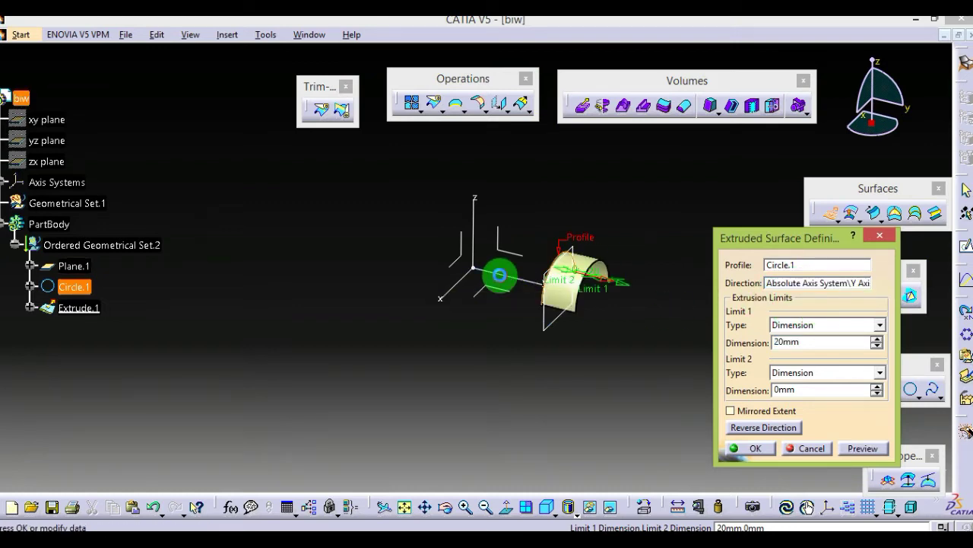
pyautogui.doubleClick(806, 341)
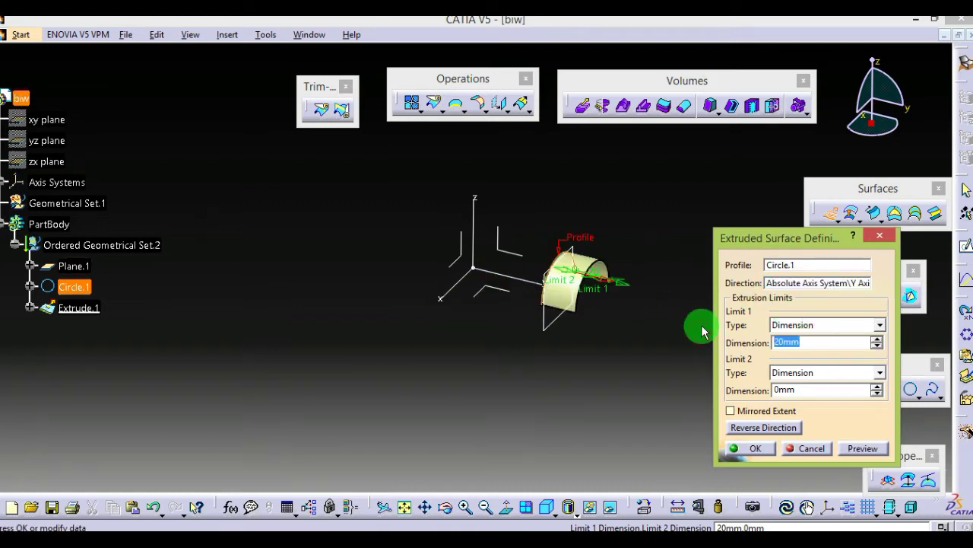
pyautogui.write('30')
pyautogui.click(752, 448)
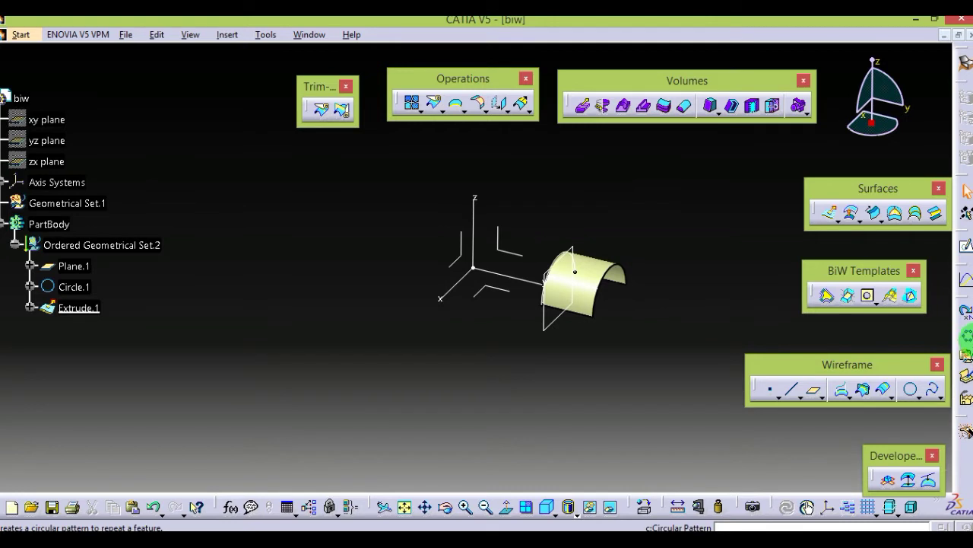
# Set up a circular pattern of Extrude.1 with 3 instances at 90deg spacing
pyautogui.click(965, 337)
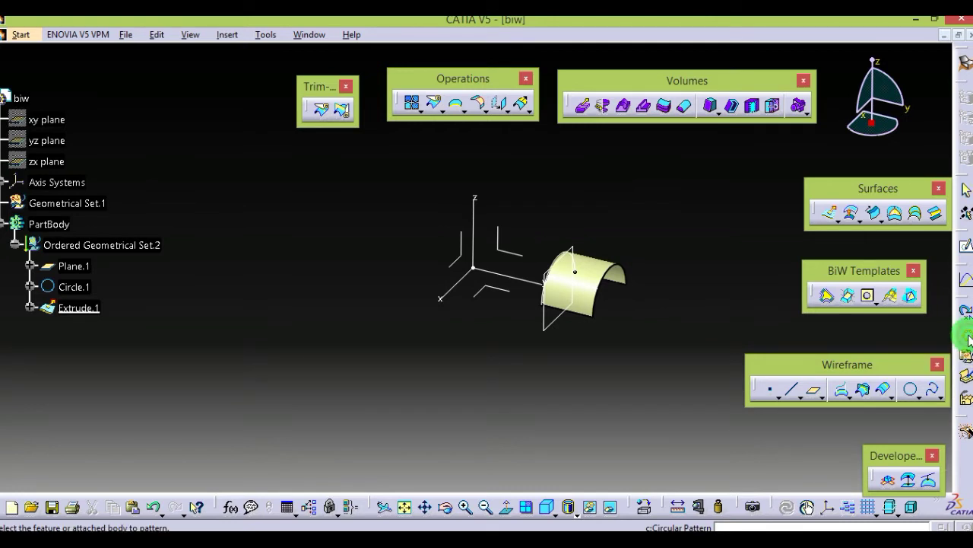
pyautogui.click(48, 308)
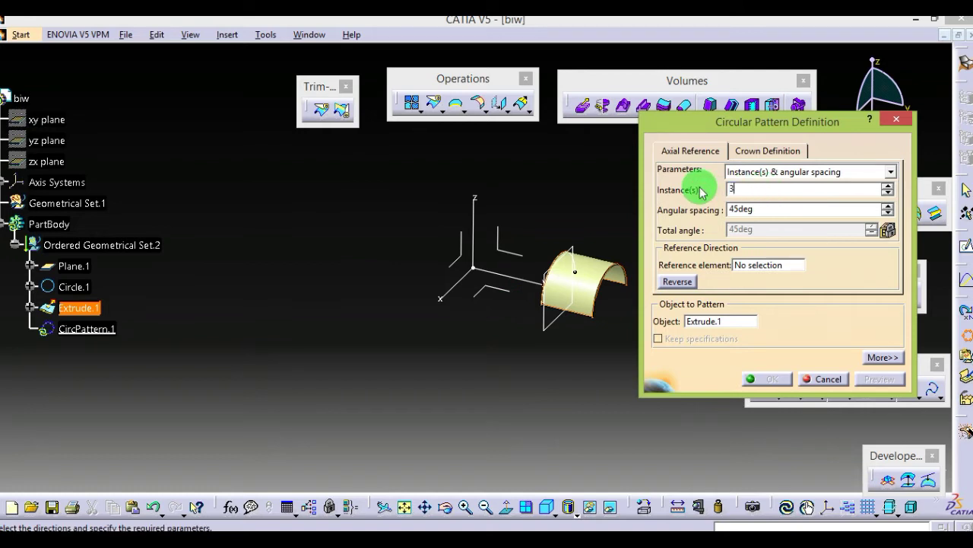
pyautogui.click(703, 210)
pyautogui.click(709, 211)
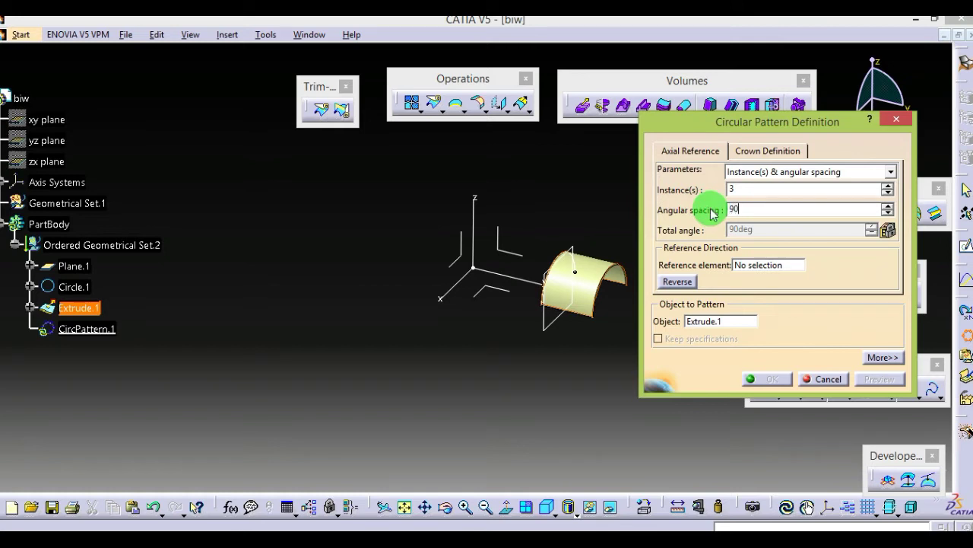
pyautogui.write('90')
pyautogui.click(750, 265)
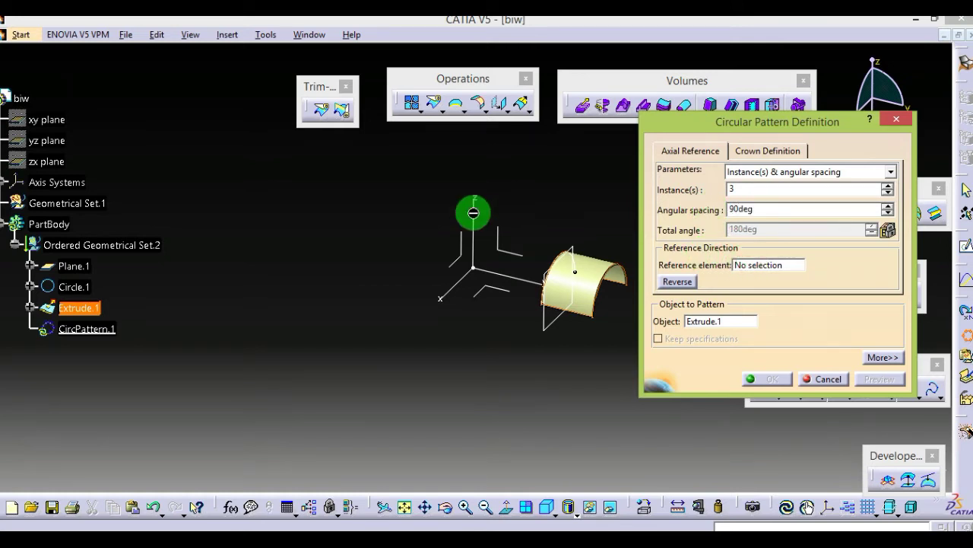
# Use the Z axis as the rotation reference and create CircPattern.1
pyautogui.click(779, 263)
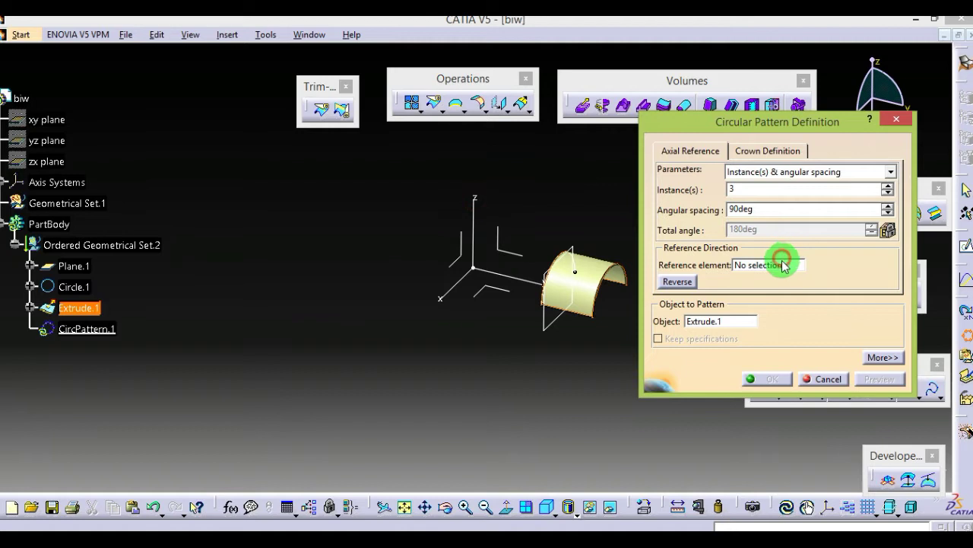
pyautogui.click(472, 201)
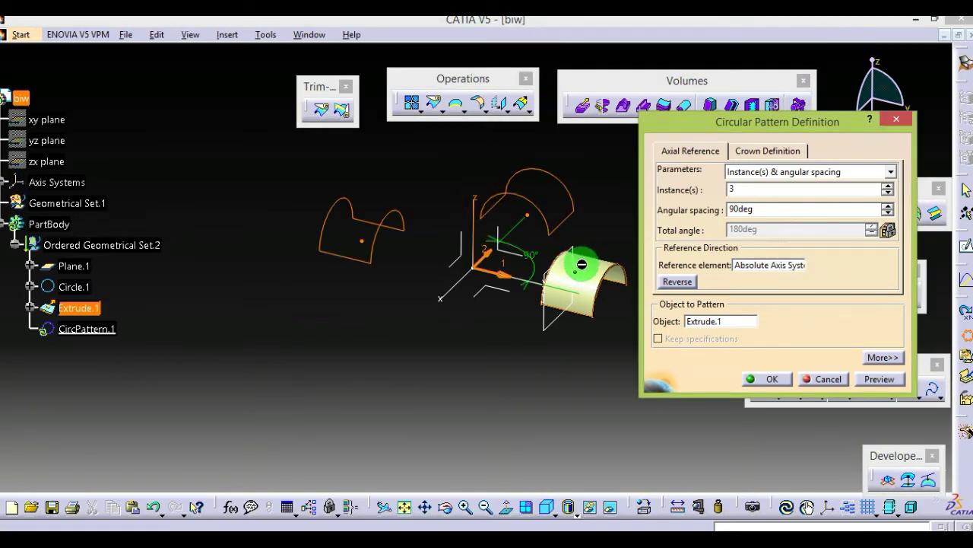
pyautogui.click(768, 378)
pyautogui.moveTo(461, 319); pyautogui.dragTo(276, 370, button='middle')
pyautogui.moveTo(462, 419); pyautogui.dragTo(520, 406, button='middle')
pyautogui.moveTo(448, 384); pyautogui.dragTo(495, 311, button='middle')
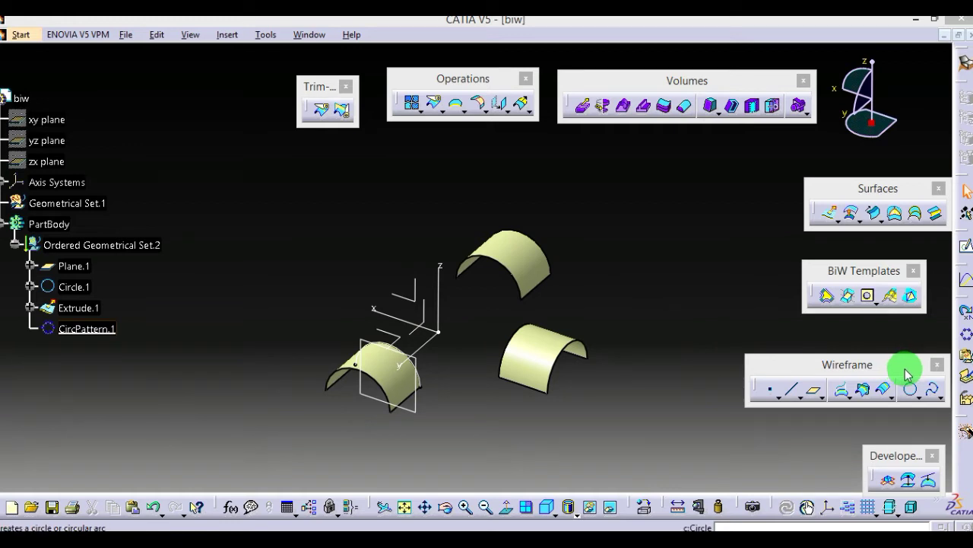
# Create Connect.1, a tangent curve from the original arch's vertex and edge to a copy's
pyautogui.click(919, 401)
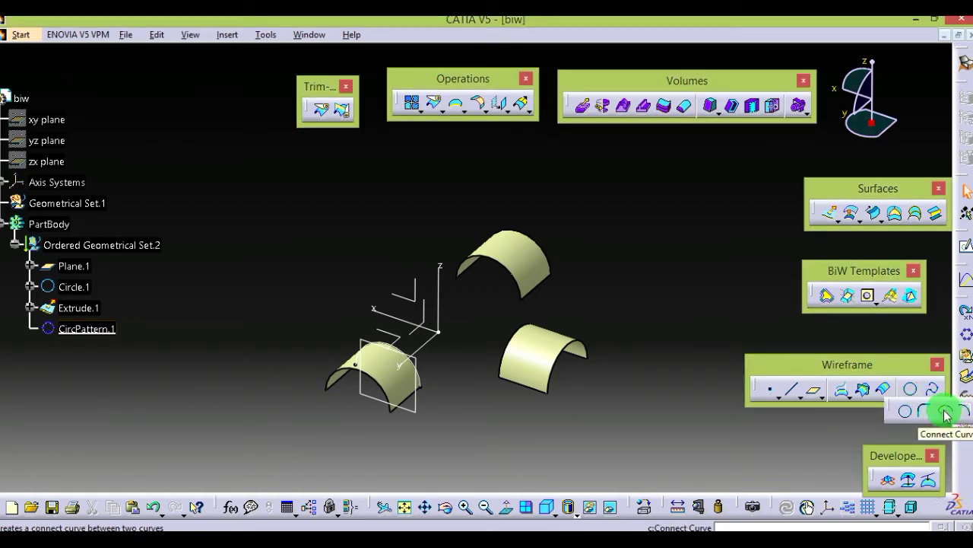
pyautogui.click(944, 412)
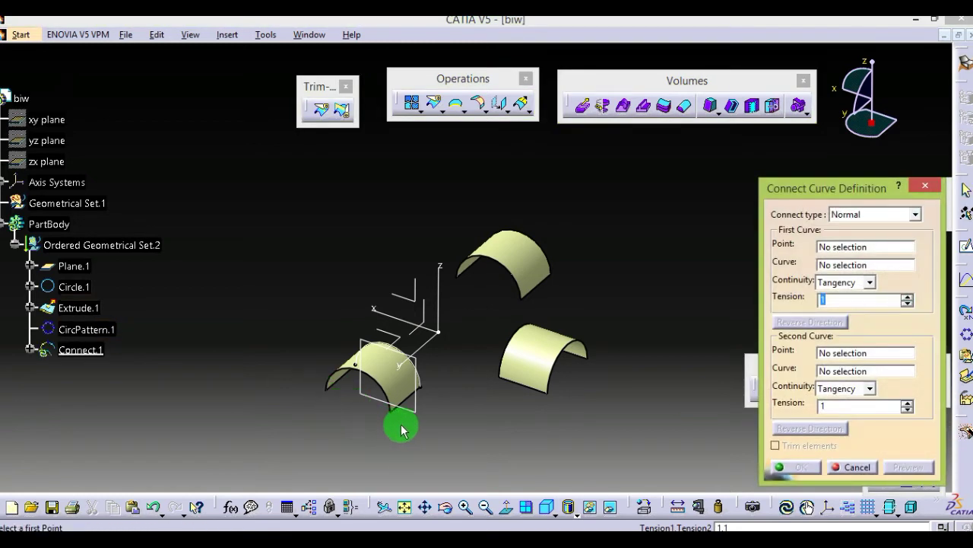
pyautogui.moveTo(419, 421); pyautogui.dragTo(435, 213, button='middle')
pyautogui.moveTo(446, 387); pyautogui.dragTo(446, 370, button='middle')
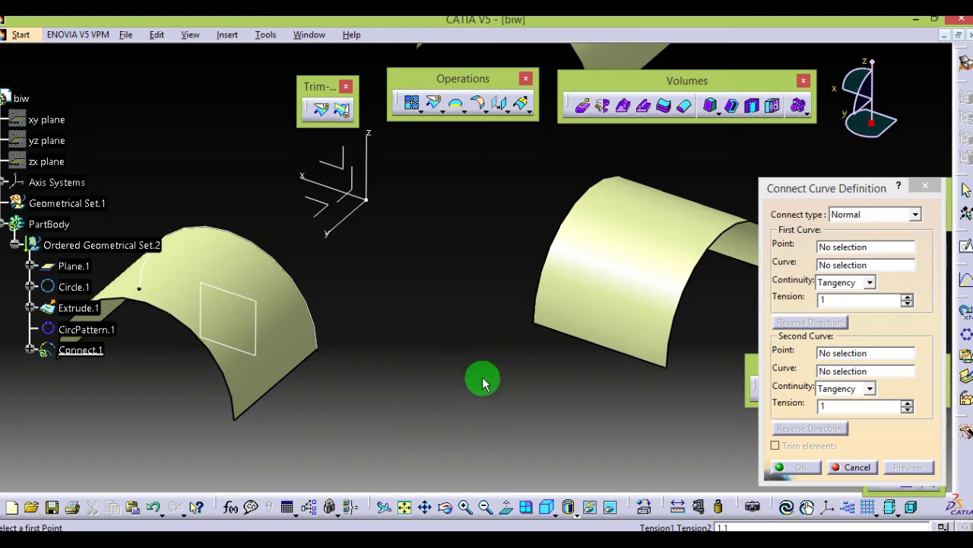
pyautogui.click(845, 246)
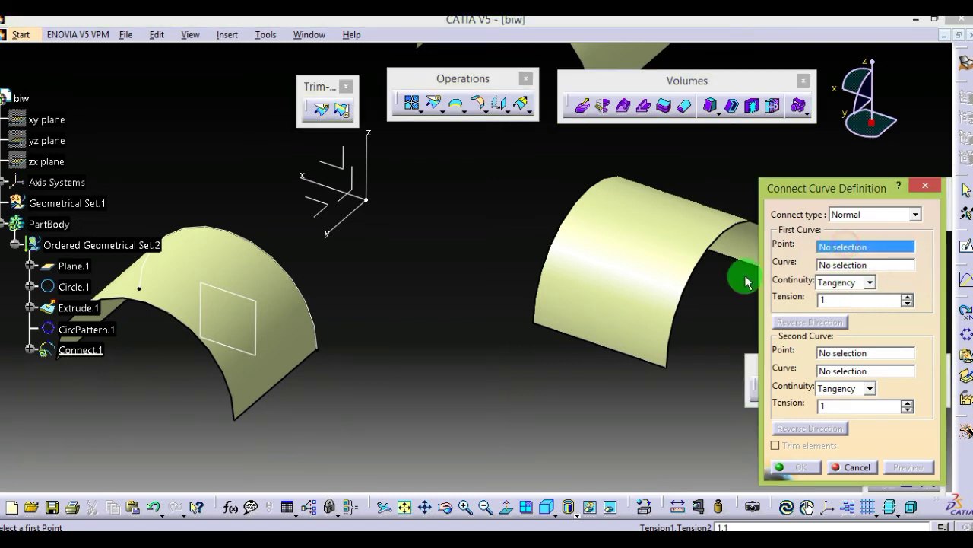
pyautogui.click(317, 348)
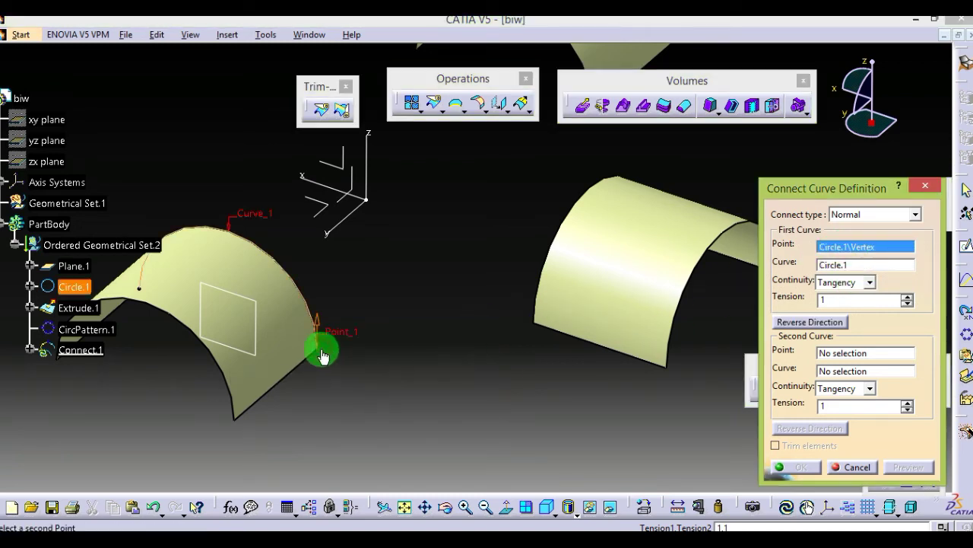
pyautogui.click(836, 266)
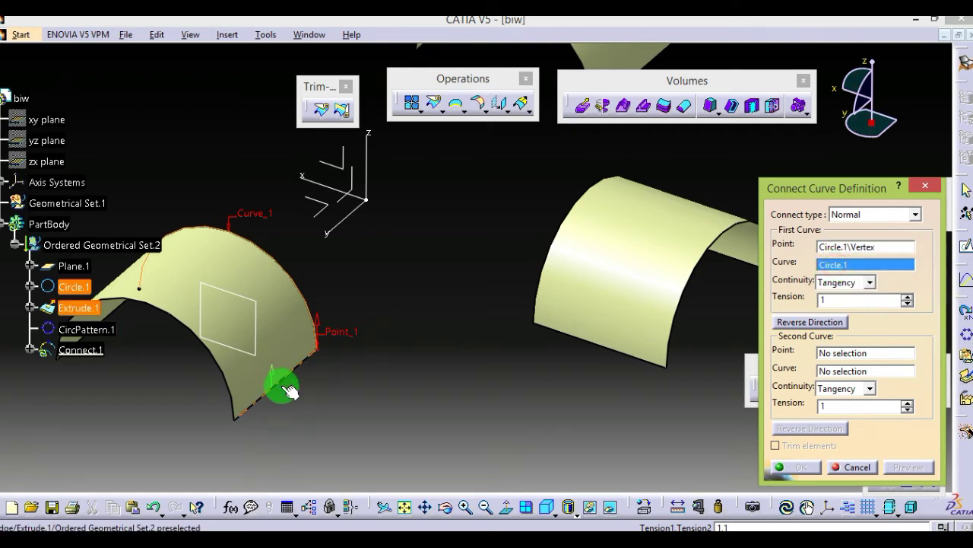
pyautogui.click(287, 389)
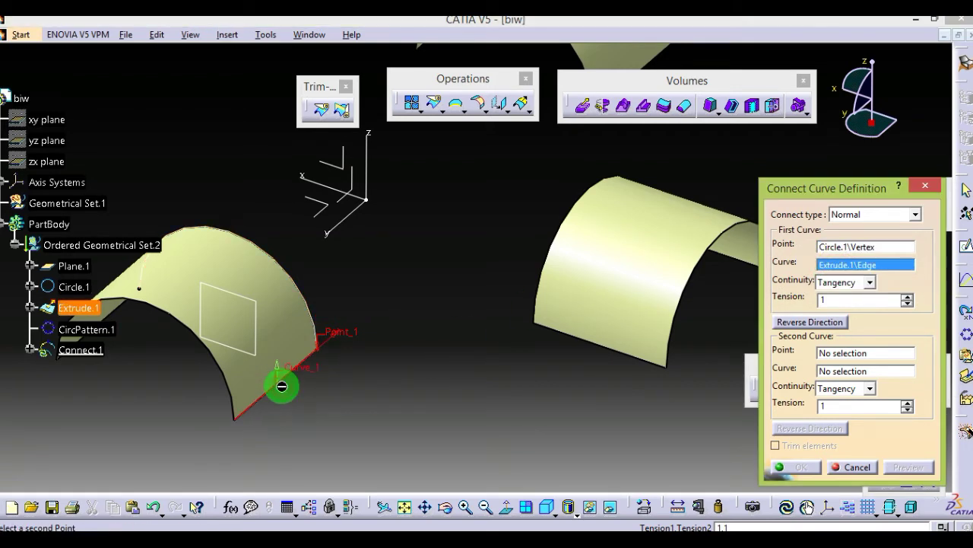
pyautogui.click(846, 353)
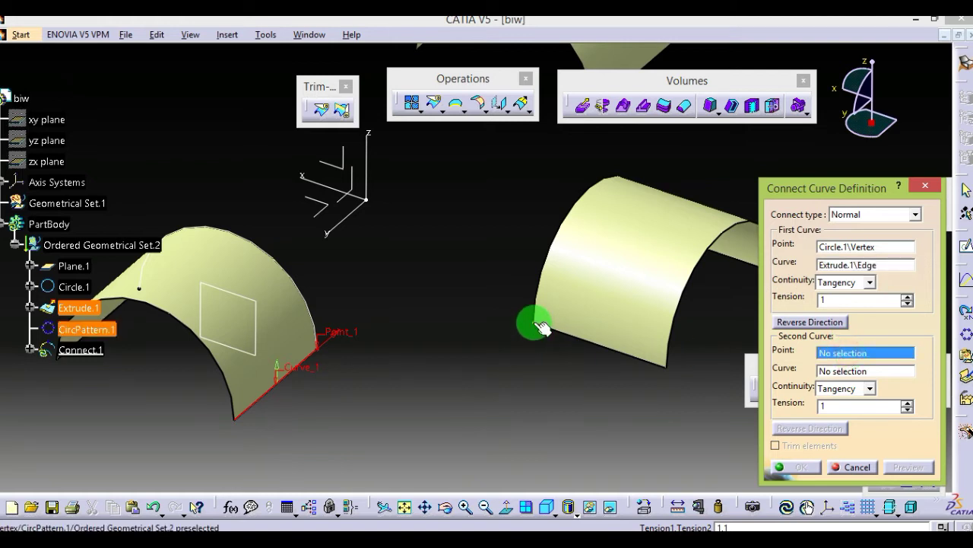
pyautogui.click(542, 327)
pyautogui.click(837, 370)
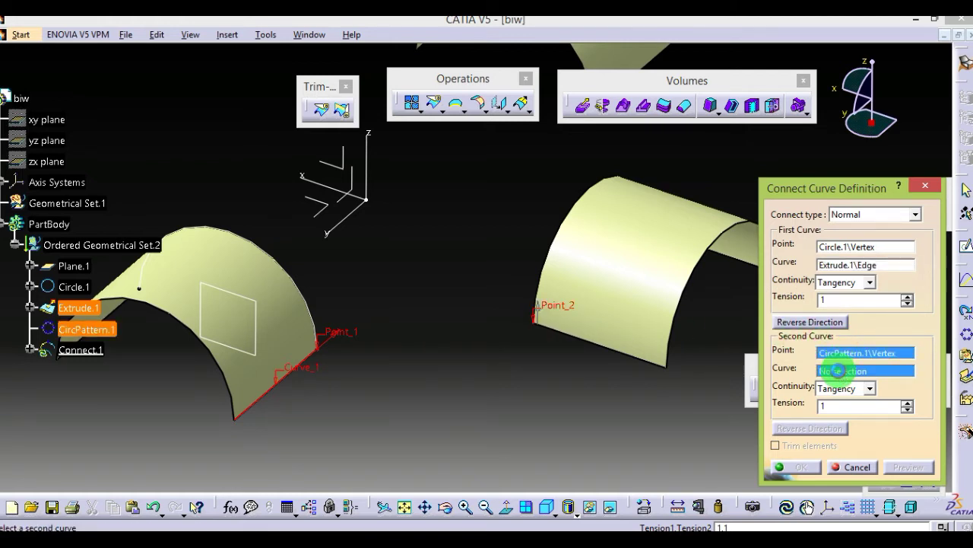
pyautogui.click(600, 347)
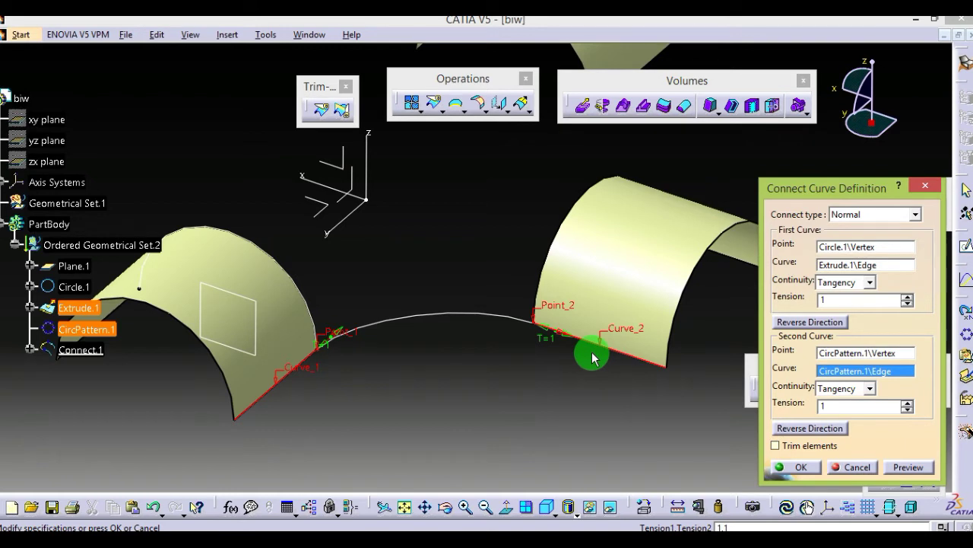
pyautogui.click(793, 466)
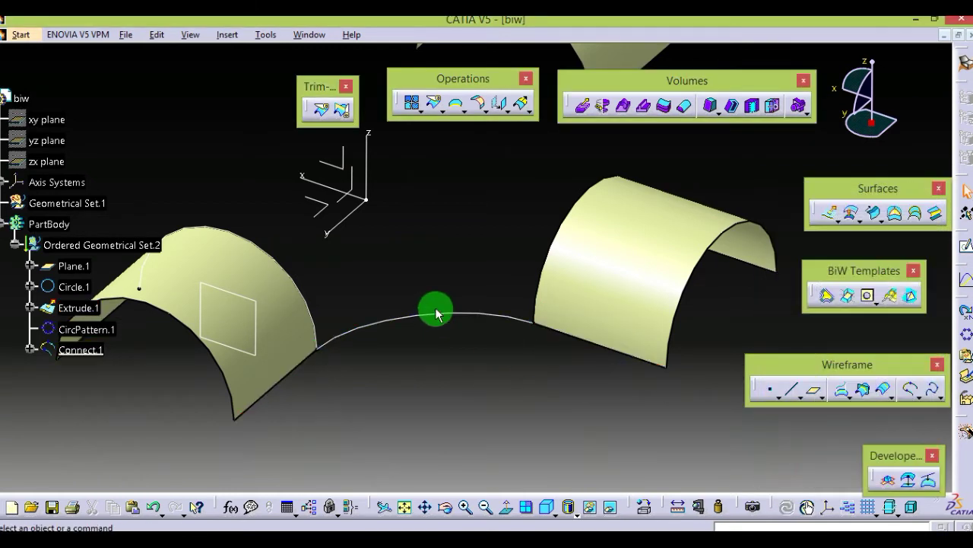
# Create Connect.2, a tangent connect curve joining the two patterned copies
pyautogui.moveTo(435, 313); pyautogui.dragTo(441, 341, button='middle')
pyautogui.moveTo(485, 276); pyautogui.dragTo(515, 407, button='middle')
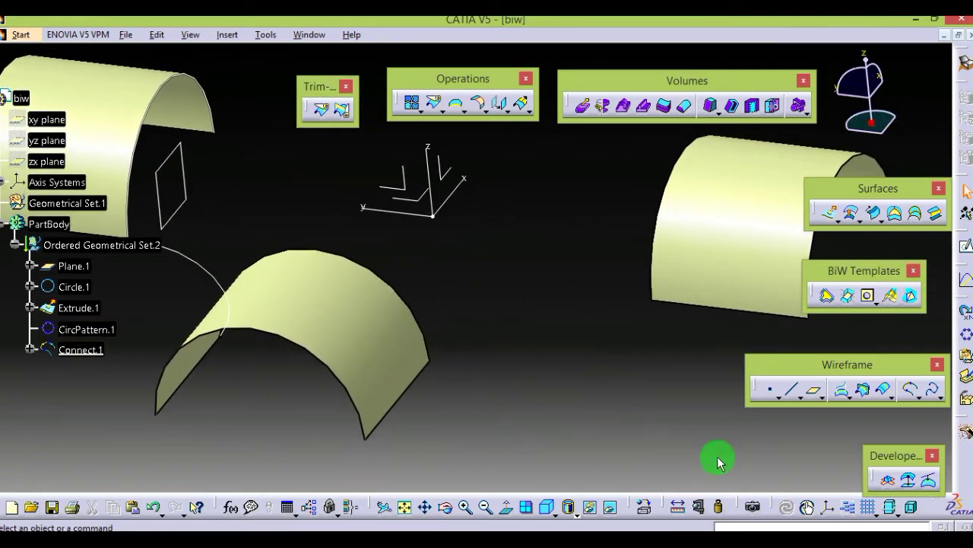
pyautogui.click(912, 391)
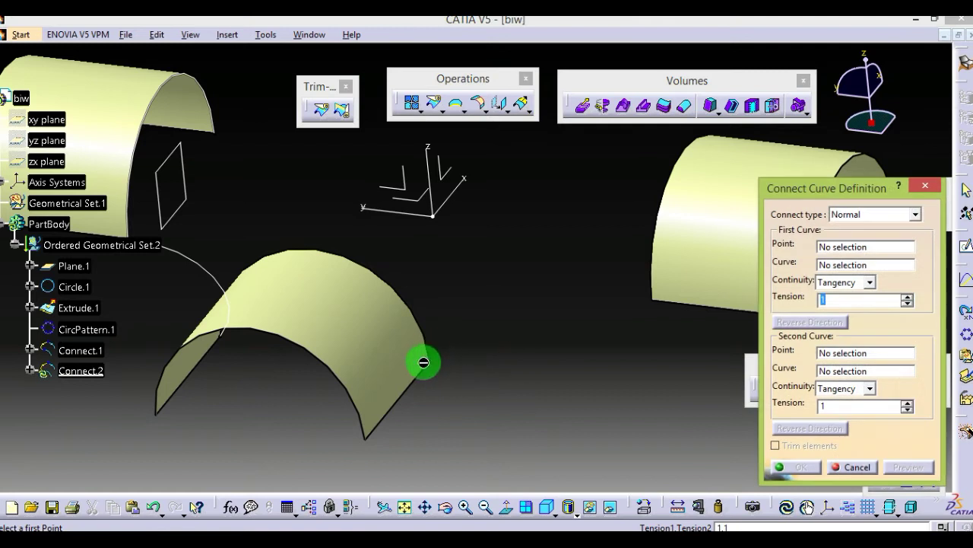
pyautogui.click(429, 362)
pyautogui.click(829, 264)
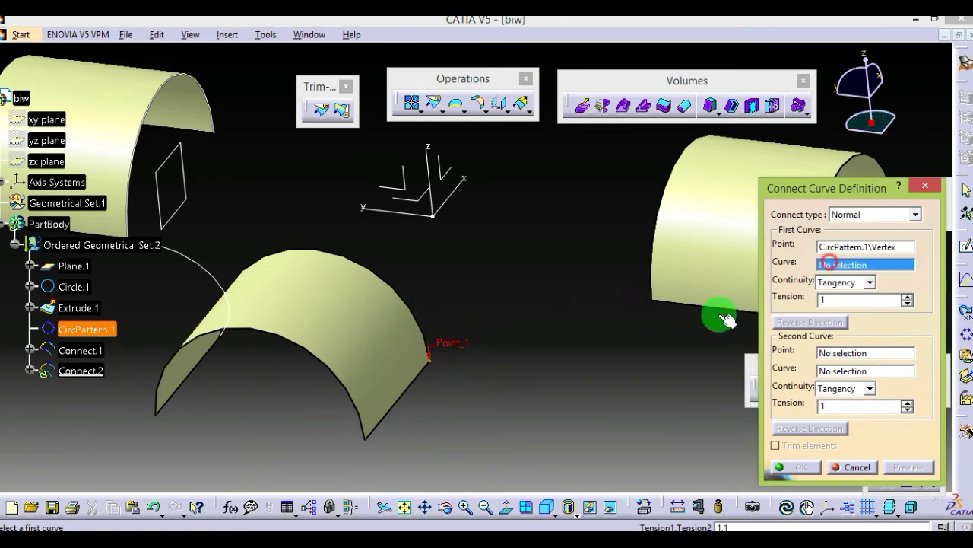
pyautogui.click(417, 394)
pyautogui.click(838, 353)
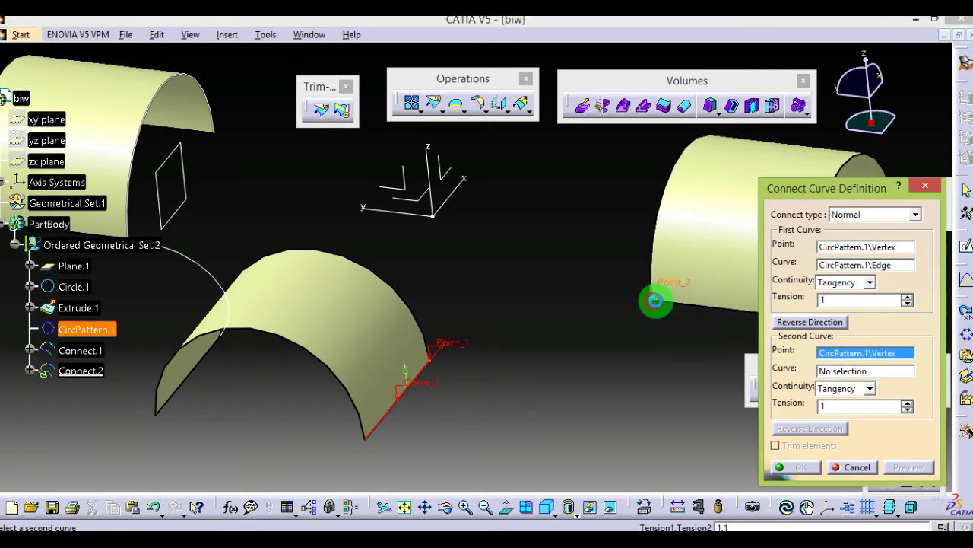
pyautogui.click(845, 370)
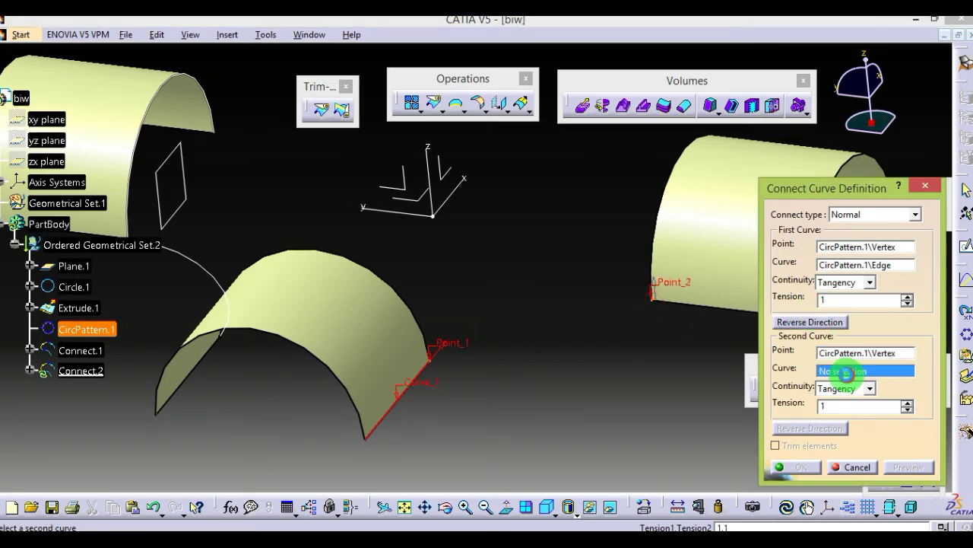
pyautogui.click(680, 307)
pyautogui.click(802, 466)
pyautogui.moveTo(532, 304); pyautogui.dragTo(531, 381, button='middle')
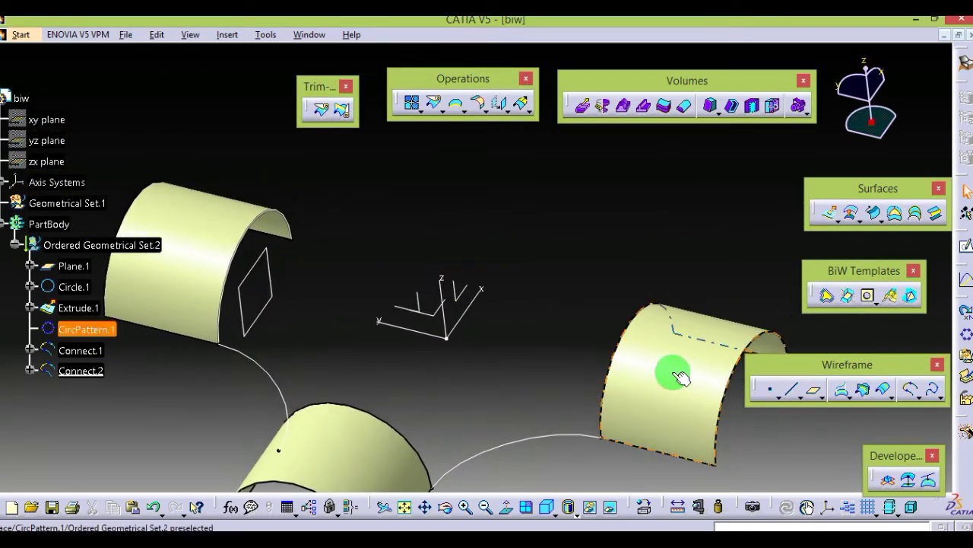
# Draw Line.1 from a Circle.1 vertex to a CircPattern.1 vertex
pyautogui.click(794, 394)
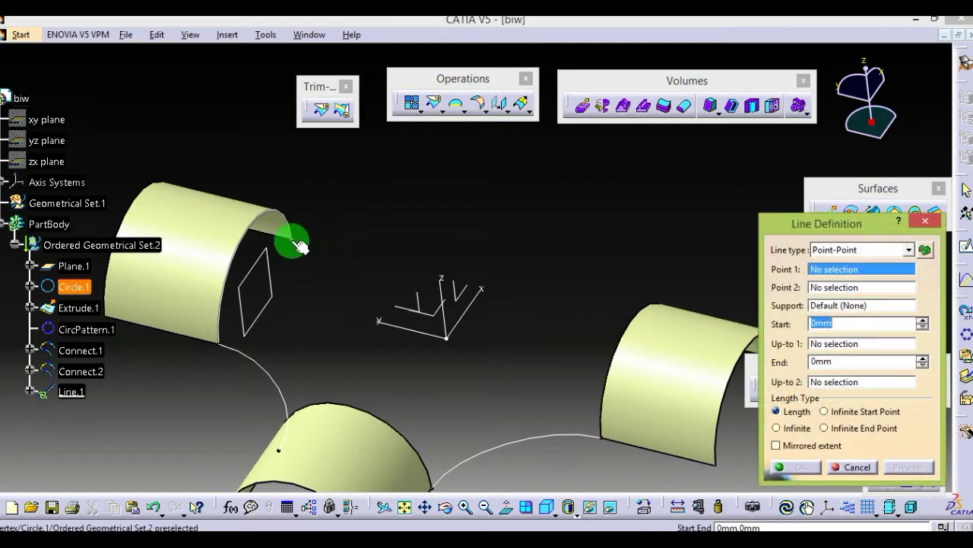
pyautogui.click(292, 239)
pyautogui.moveTo(495, 333); pyautogui.dragTo(330, 291, button='middle')
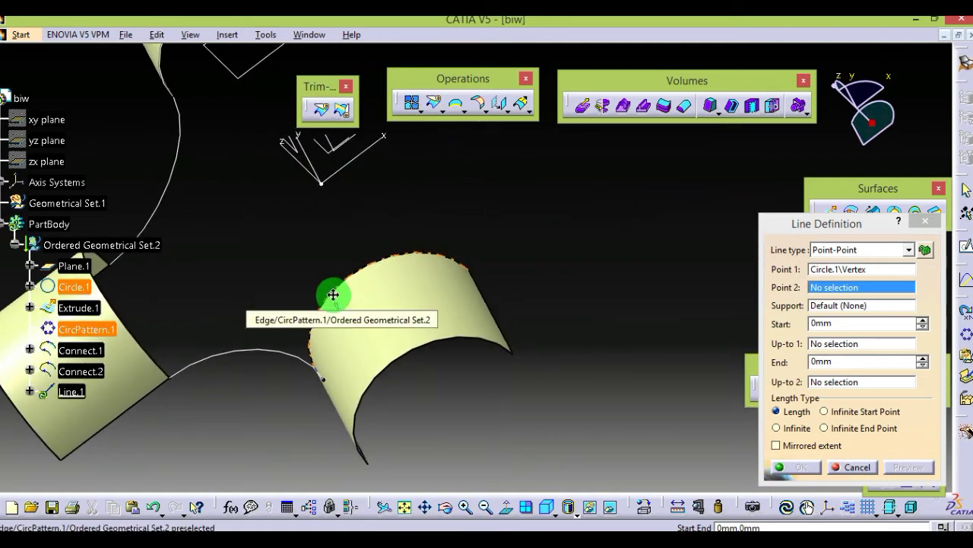
pyautogui.click(479, 274)
pyautogui.click(798, 466)
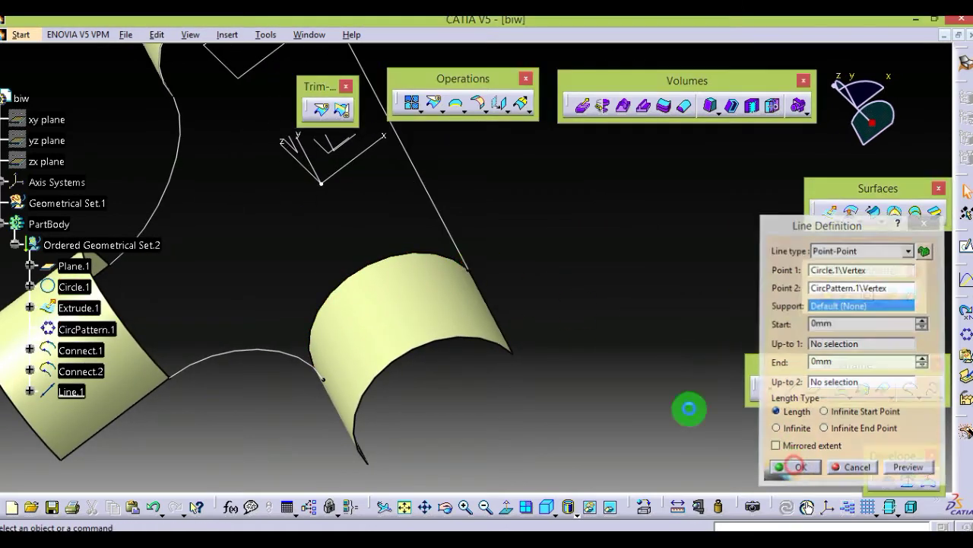
pyautogui.moveTo(441, 185); pyautogui.dragTo(601, 302, button='middle')
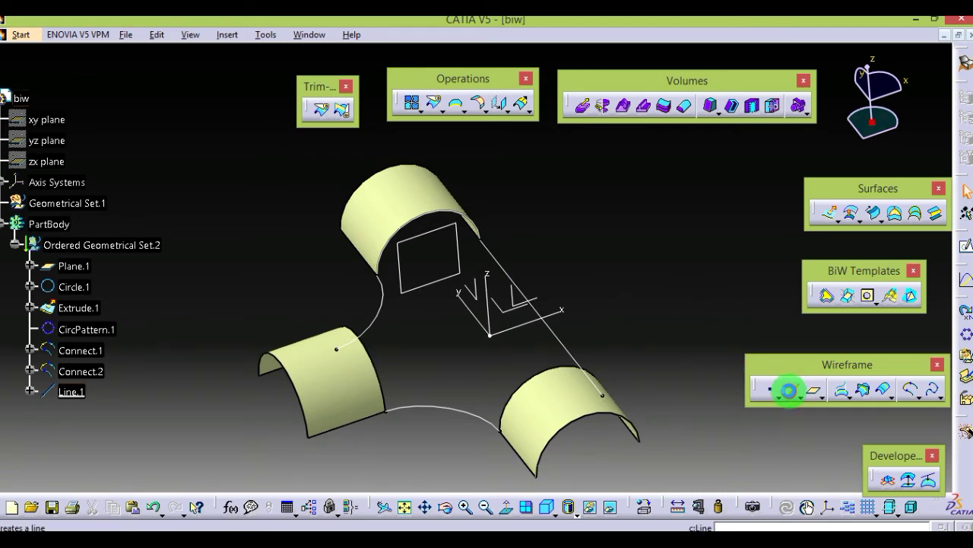
# Start a Point-Point line whose first point is the middle of Circle.1's edge
pyautogui.click(789, 390)
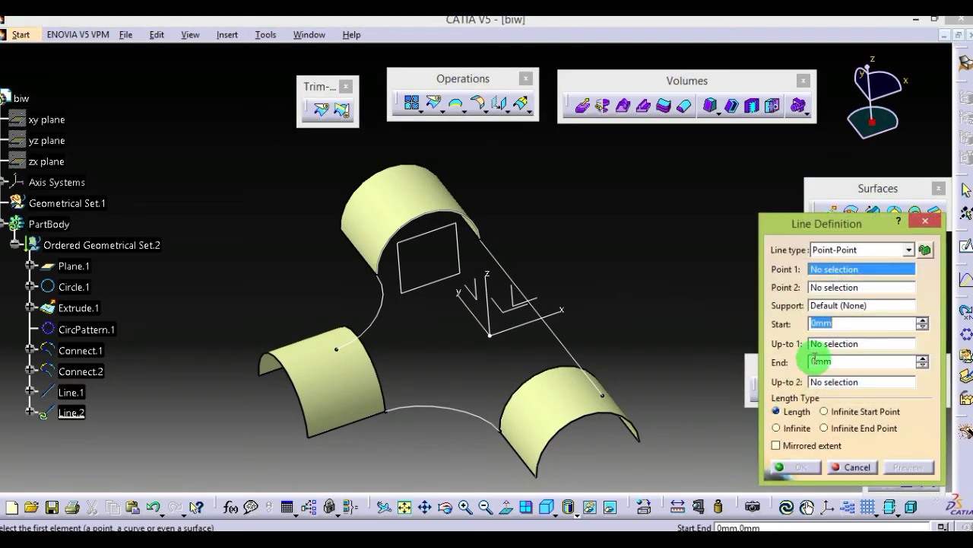
pyautogui.rightClick(827, 271)
pyautogui.click(845, 275)
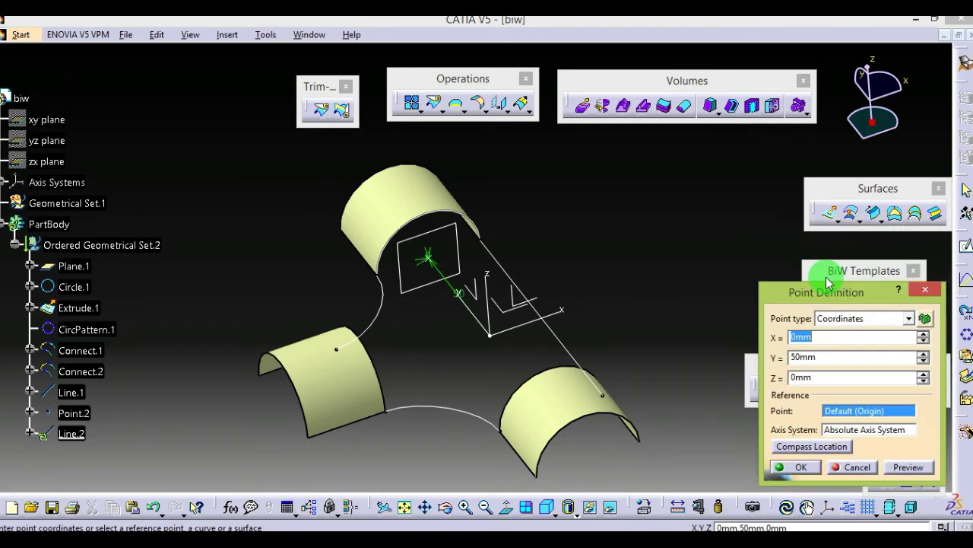
pyautogui.click(911, 322)
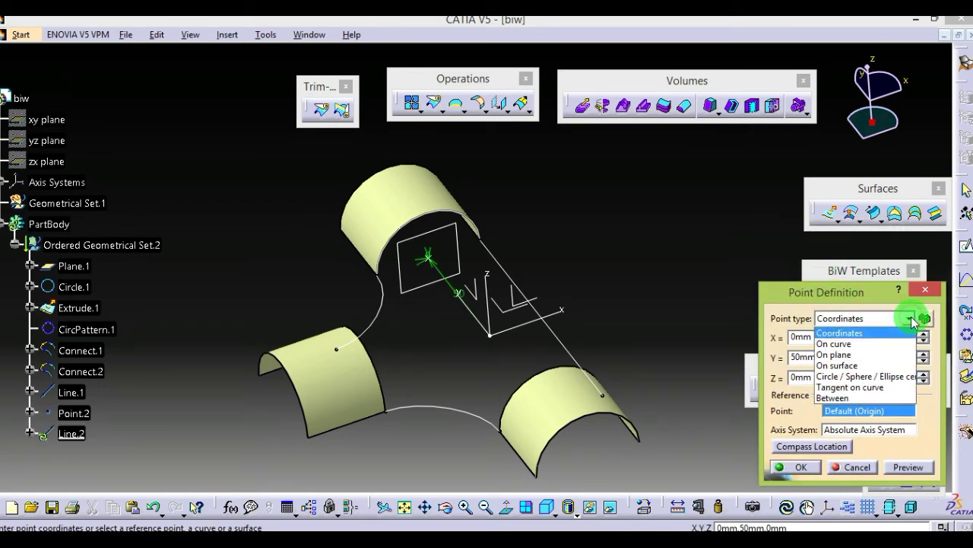
pyautogui.click(859, 341)
pyautogui.click(430, 216)
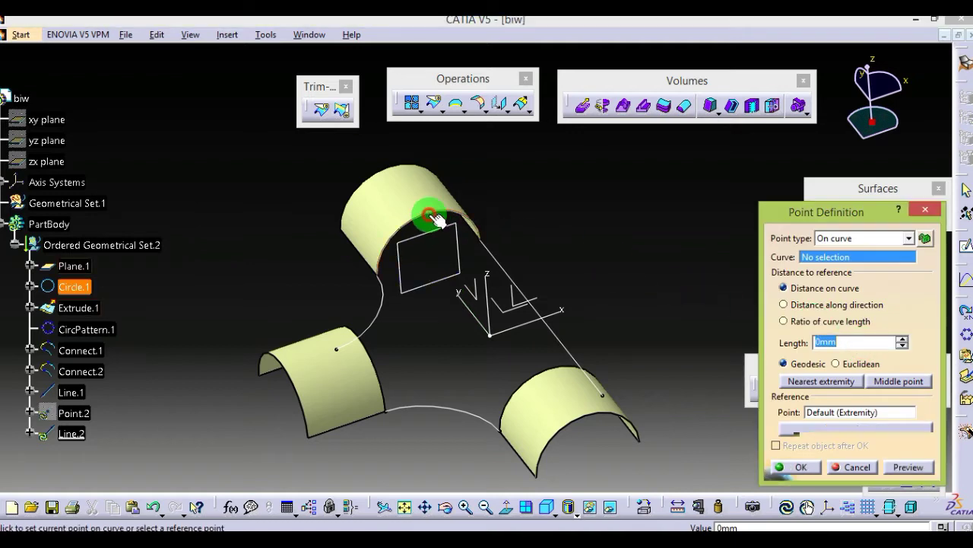
pyautogui.click(906, 382)
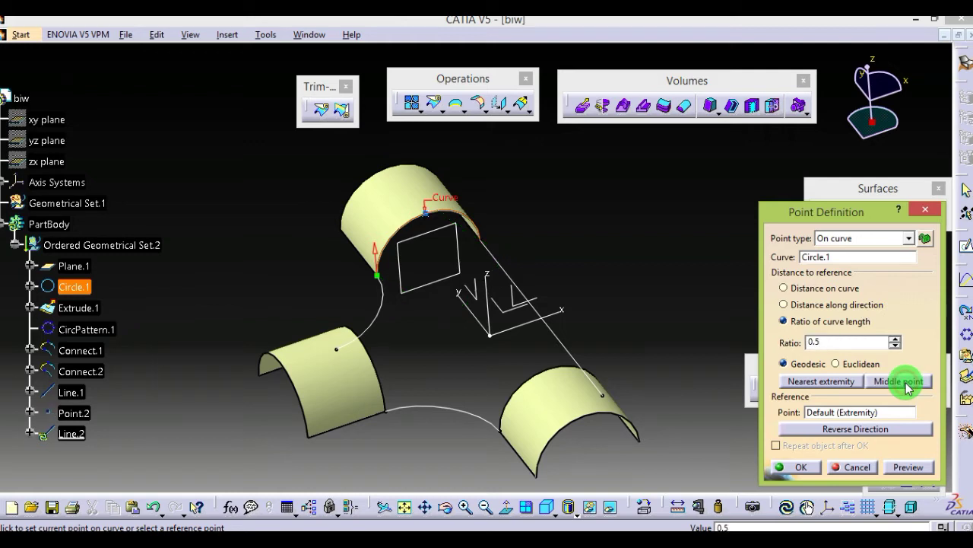
pyautogui.click(796, 467)
# End the line at the midpoint of the lower-right CircPattern.1 edge, creating Line.2
pyautogui.rightClick(831, 293)
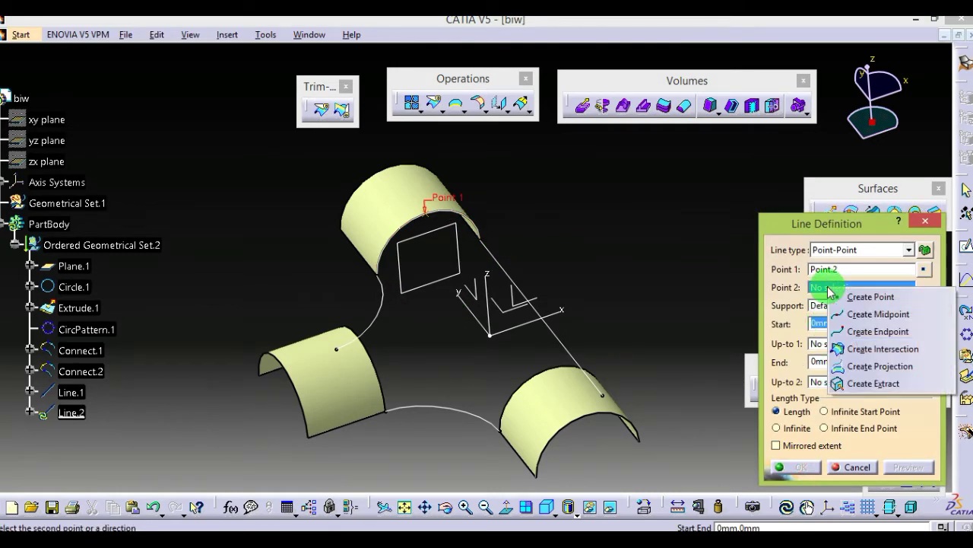
pyautogui.click(848, 298)
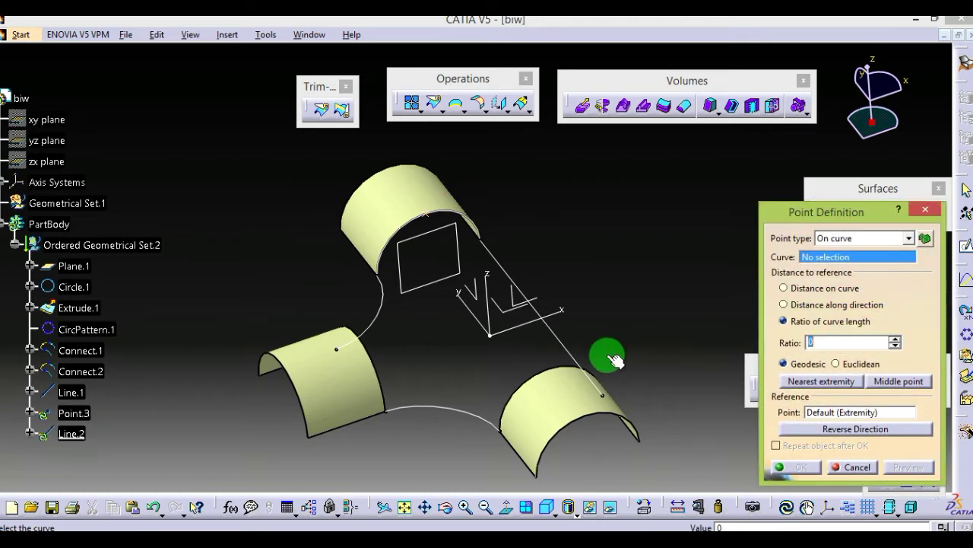
pyautogui.click(555, 372)
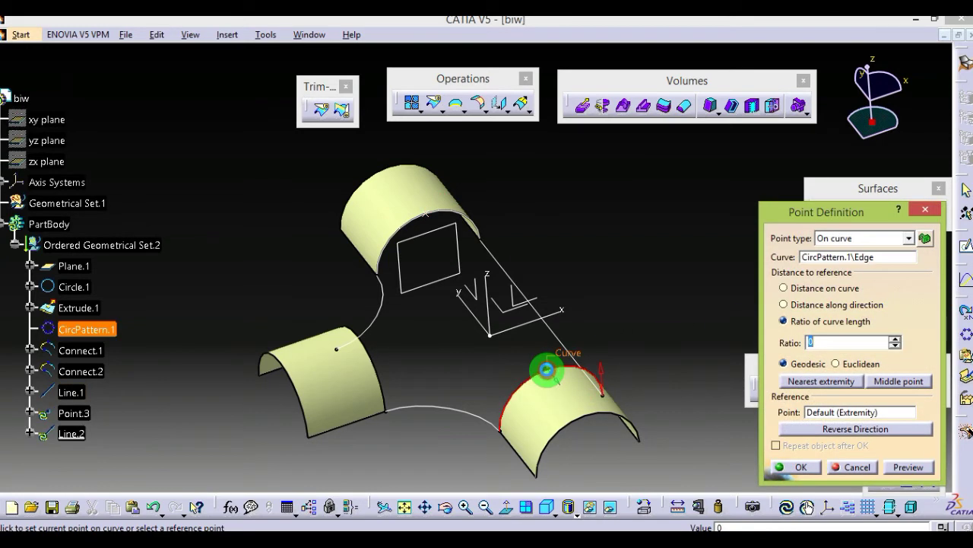
pyautogui.click(726, 351)
pyautogui.click(907, 383)
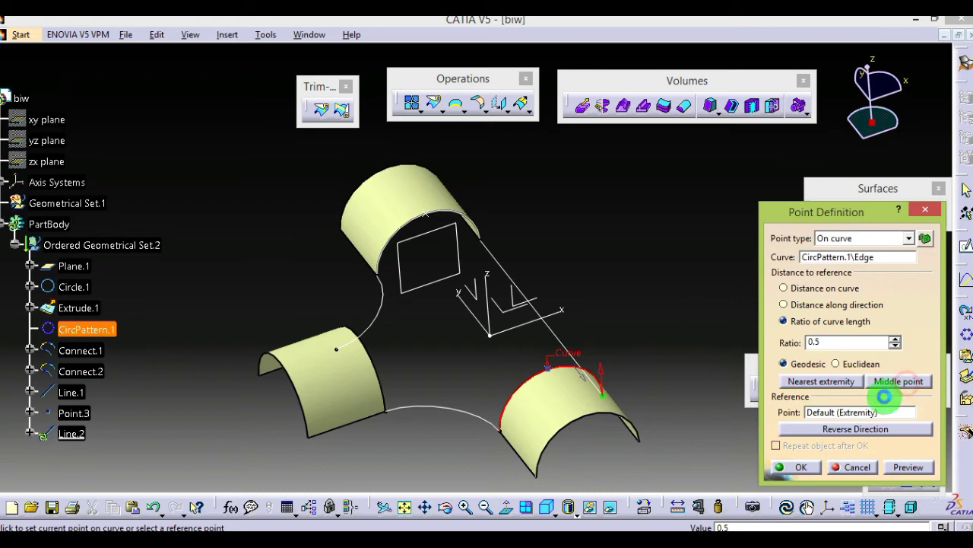
pyautogui.click(805, 467)
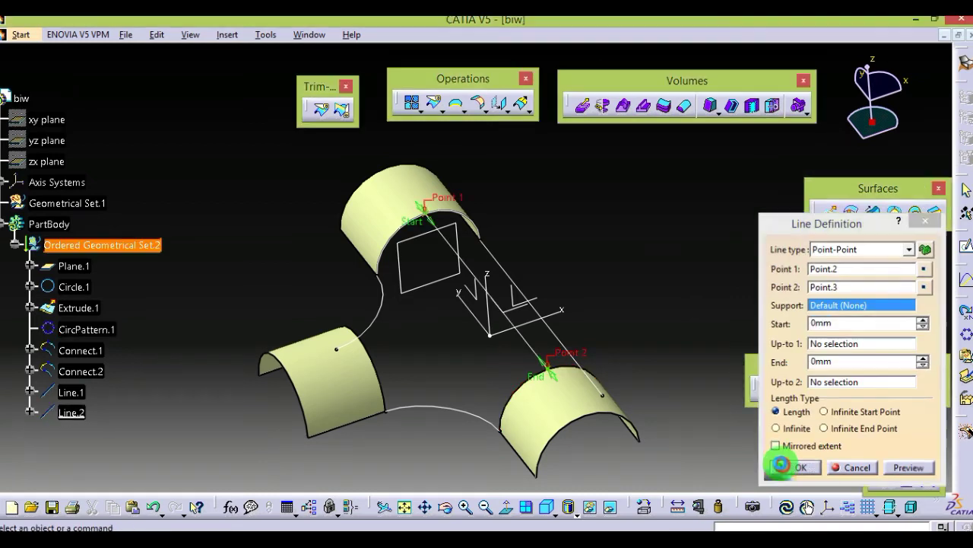
pyautogui.click(787, 468)
pyautogui.moveTo(624, 217); pyautogui.dragTo(549, 340, button='middle')
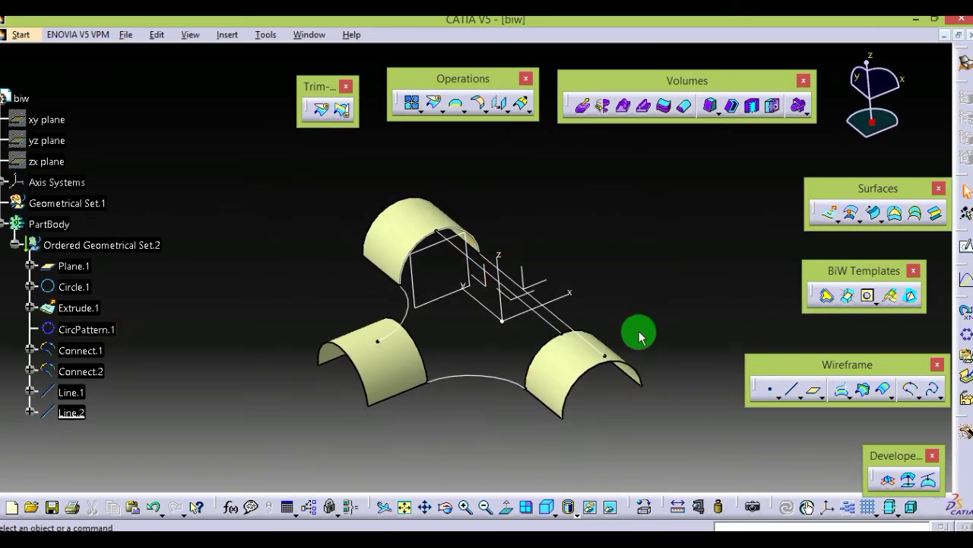
# Start a BiW Junction using the three arch end edges as sections
pyautogui.click(825, 295)
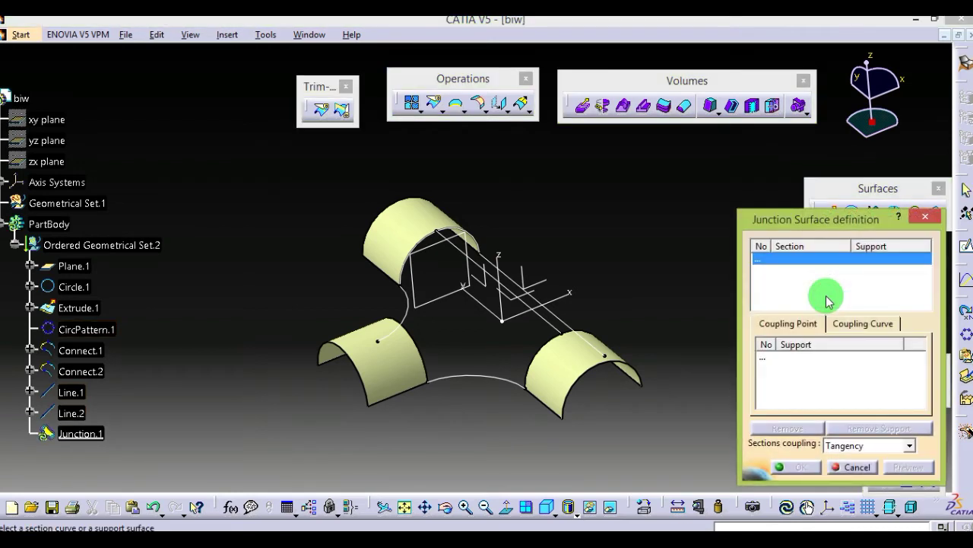
pyautogui.moveTo(820, 220); pyautogui.dragTo(793, 191)
pyautogui.moveTo(473, 424); pyautogui.dragTo(365, 408, button='middle')
pyautogui.moveTo(600, 418); pyautogui.dragTo(562, 302, button='middle')
pyautogui.click(363, 286)
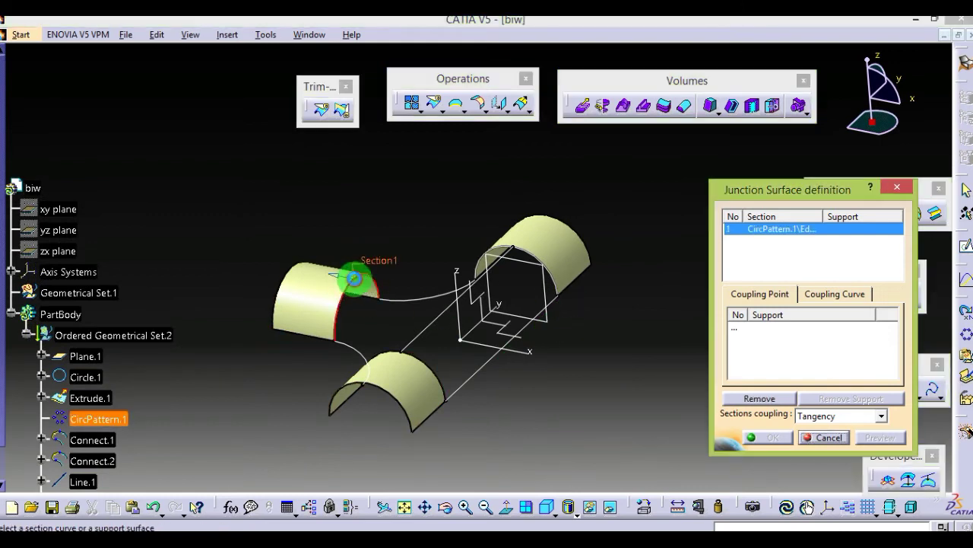
pyautogui.click(530, 255)
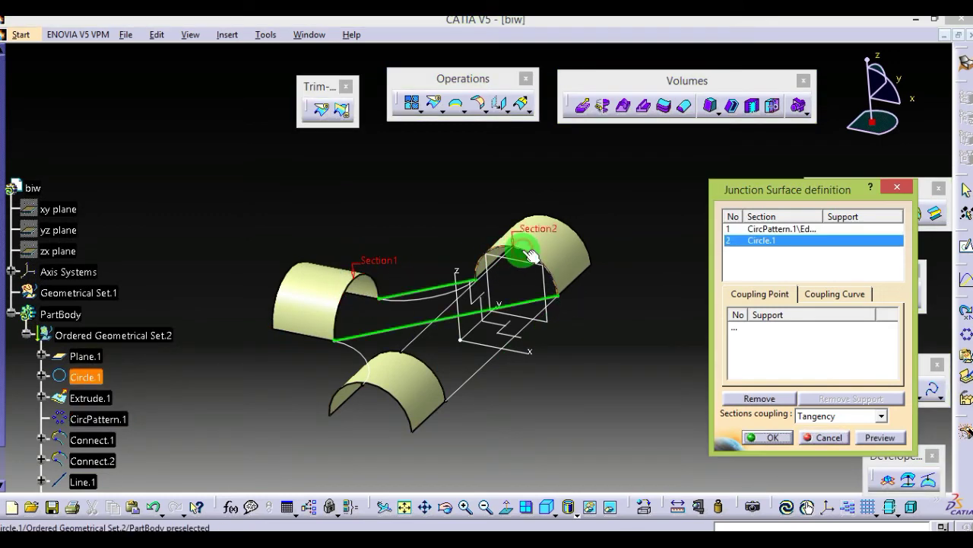
pyautogui.click(435, 371)
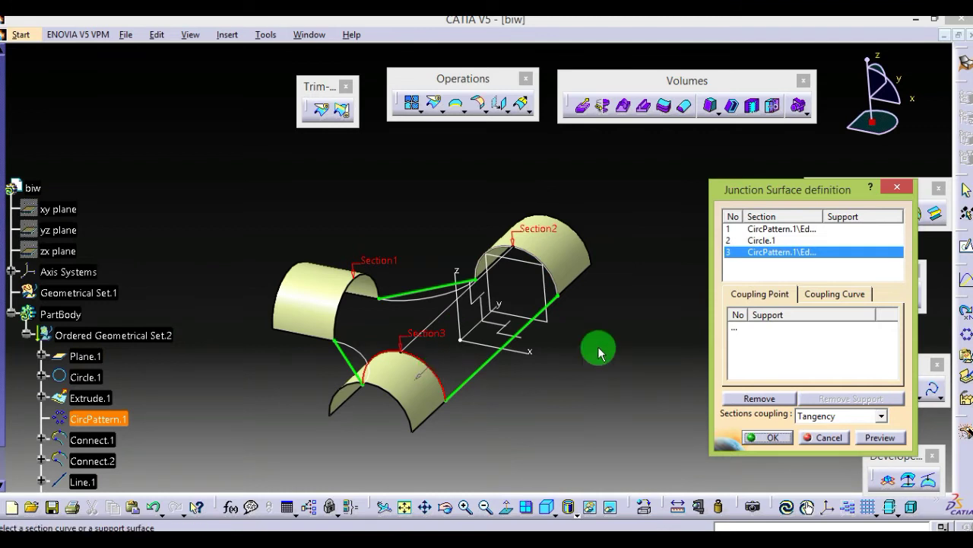
# Add Connect.2, Connect.1 and Line.2 as coupling curves and create the junction
pyautogui.click(835, 296)
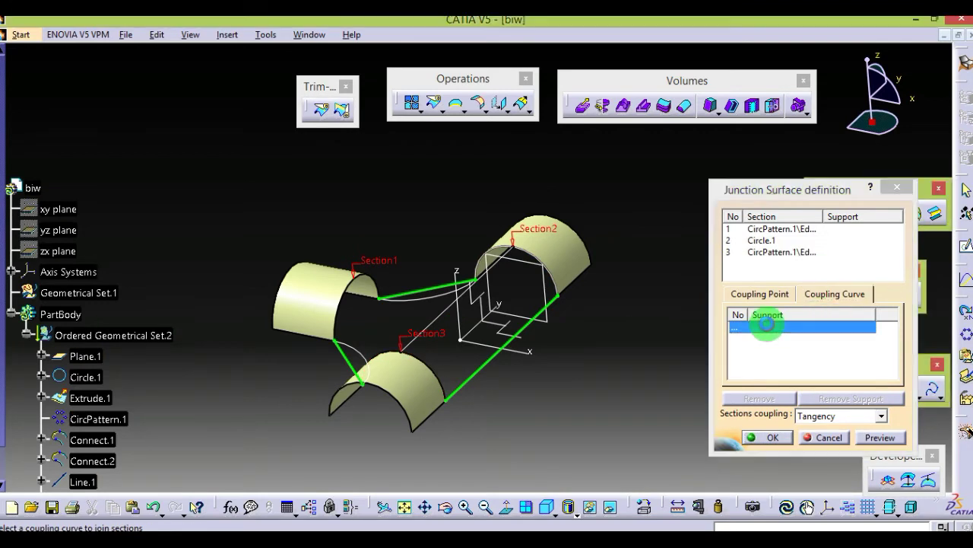
pyautogui.click(362, 346)
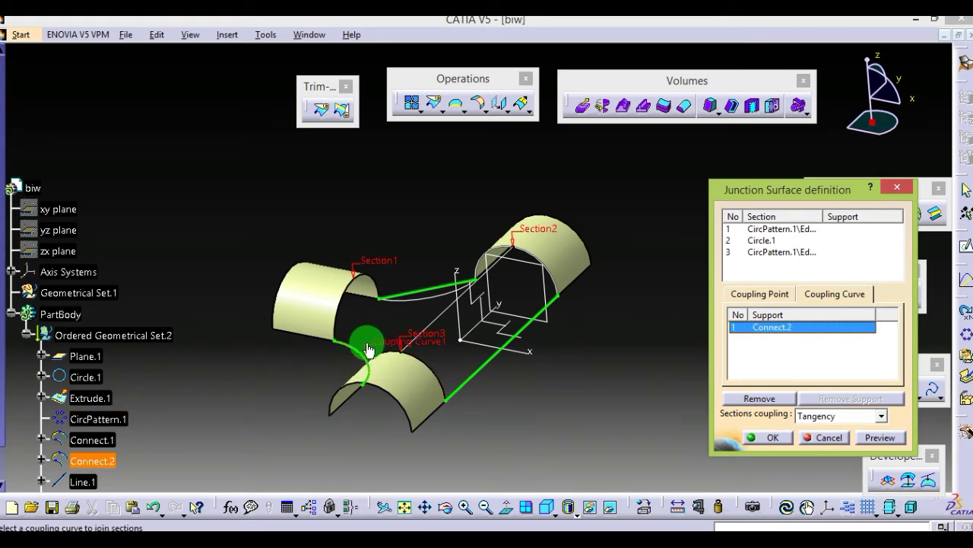
pyautogui.click(426, 301)
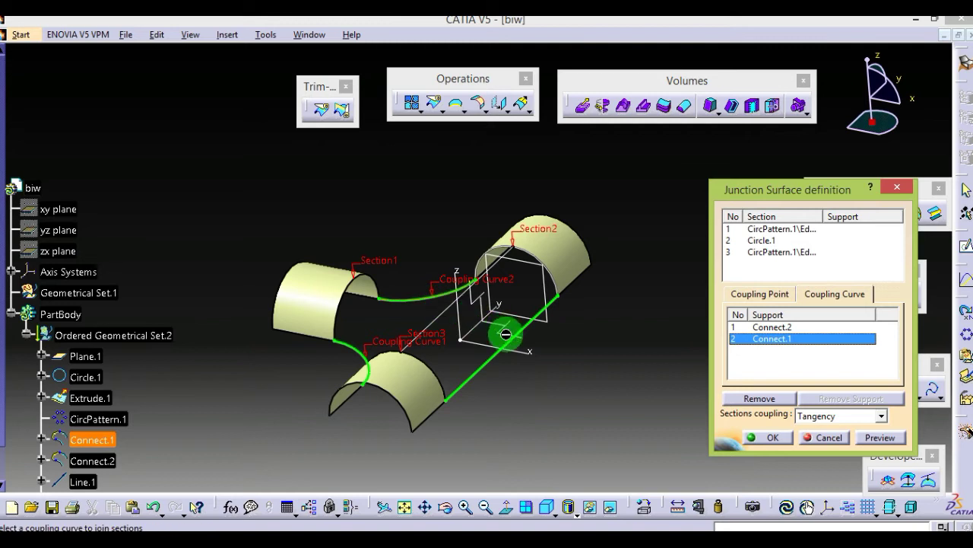
pyautogui.click(429, 324)
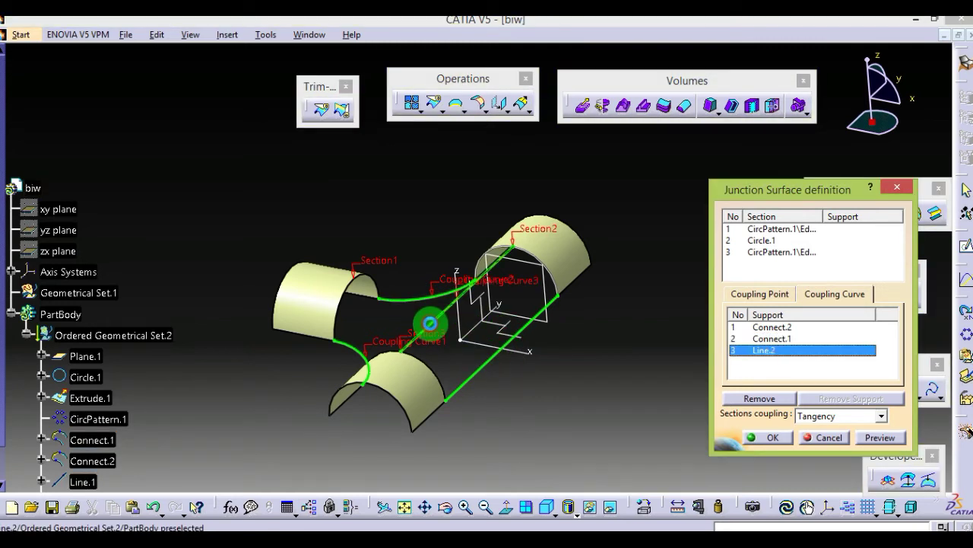
pyautogui.click(773, 438)
pyautogui.click(562, 408)
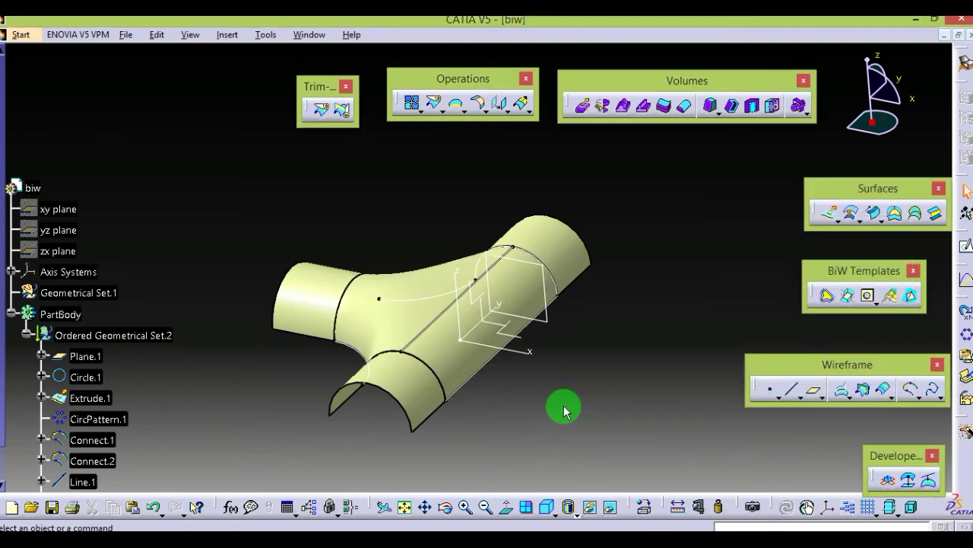
# Orbit the model to inspect the finished junction
pyautogui.moveTo(557, 402); pyautogui.dragTo(581, 312, button='middle')
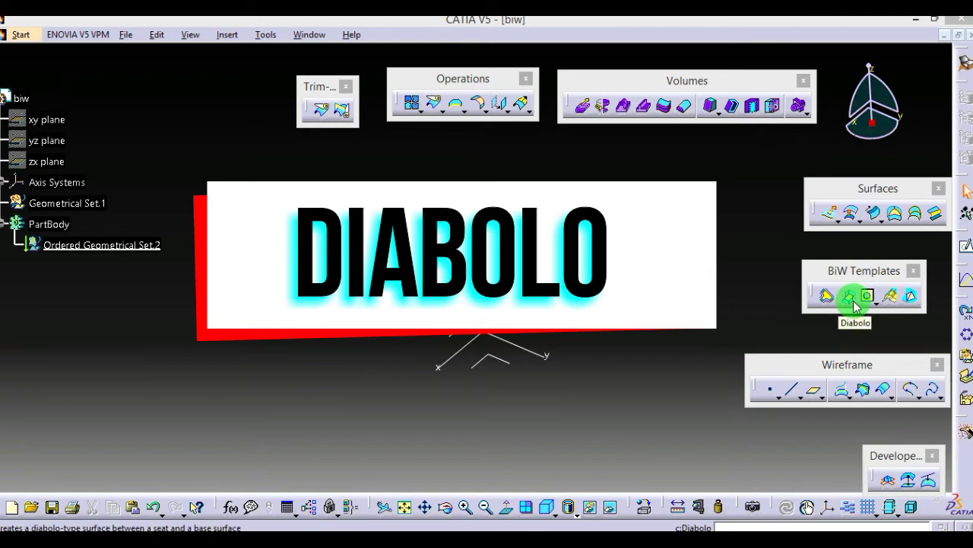
# Select the YZ plane of the empty part as support for a new sketch
pyautogui.moveTo(433, 422)
pyautogui.mouseDown(button='middle')
pyautogui.moveTo(473, 341)
pyautogui.moveTo(487, 383)
pyautogui.moveTo(449, 392)
pyautogui.mouseUp(button='middle')
pyautogui.moveTo(574, 410)
pyautogui.mouseDown(button='middle')
pyautogui.moveTo(541, 404)
pyautogui.moveTo(515, 415)
pyautogui.mouseUp(button='middle')
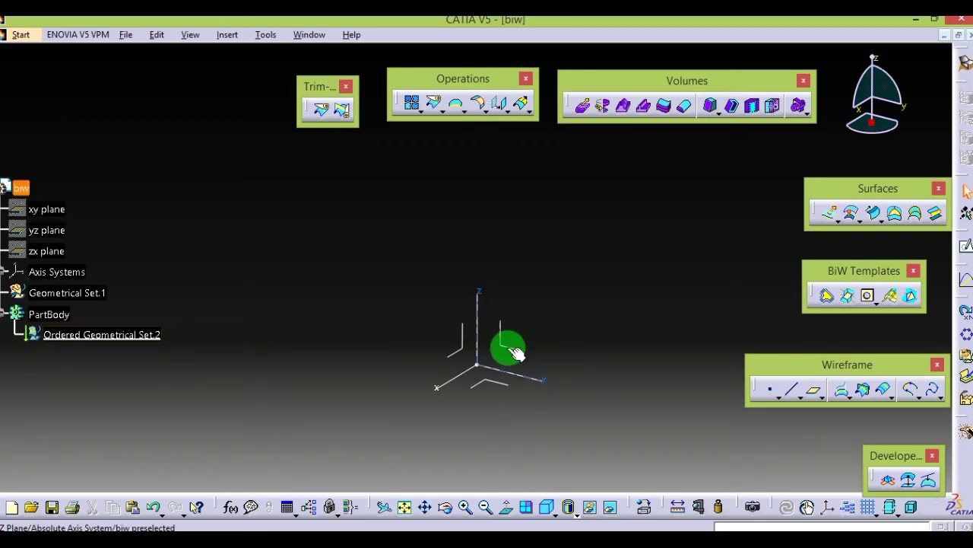
pyautogui.click(514, 349)
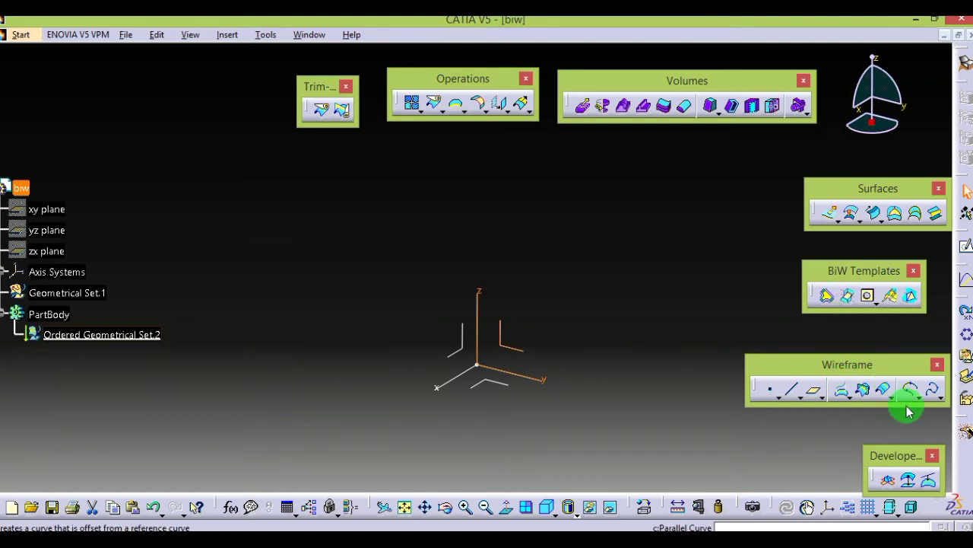
pyautogui.click(966, 251)
# Sketch a profile on YZ: horizontal line, rising diagonal, upper horizontal line, then exit
pyautogui.click(965, 267)
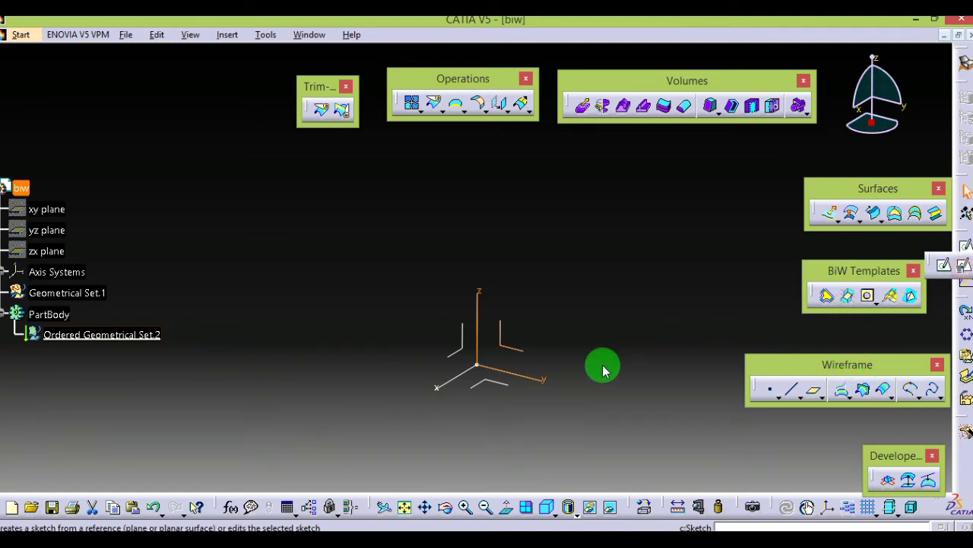
pyautogui.click(241, 415)
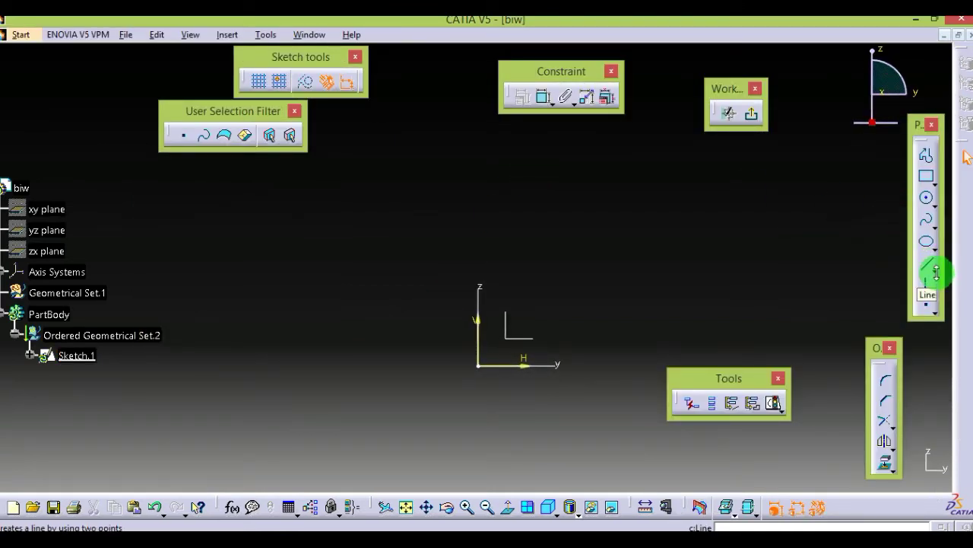
pyautogui.click(927, 157)
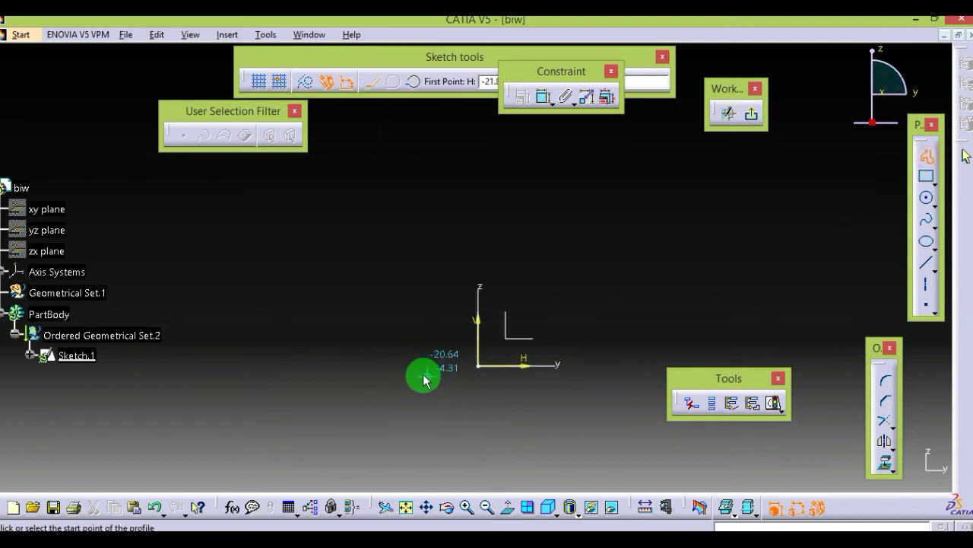
pyautogui.click(419, 366)
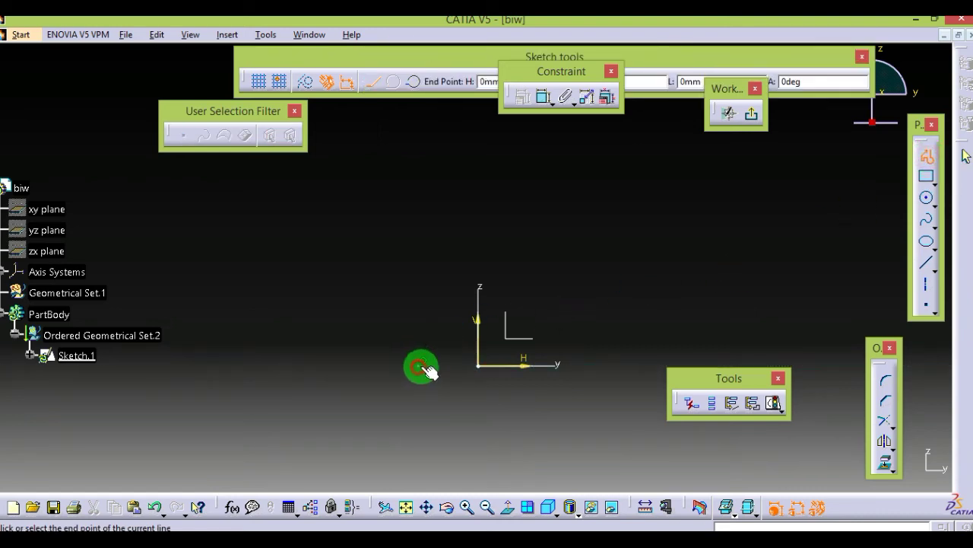
pyautogui.click(493, 366)
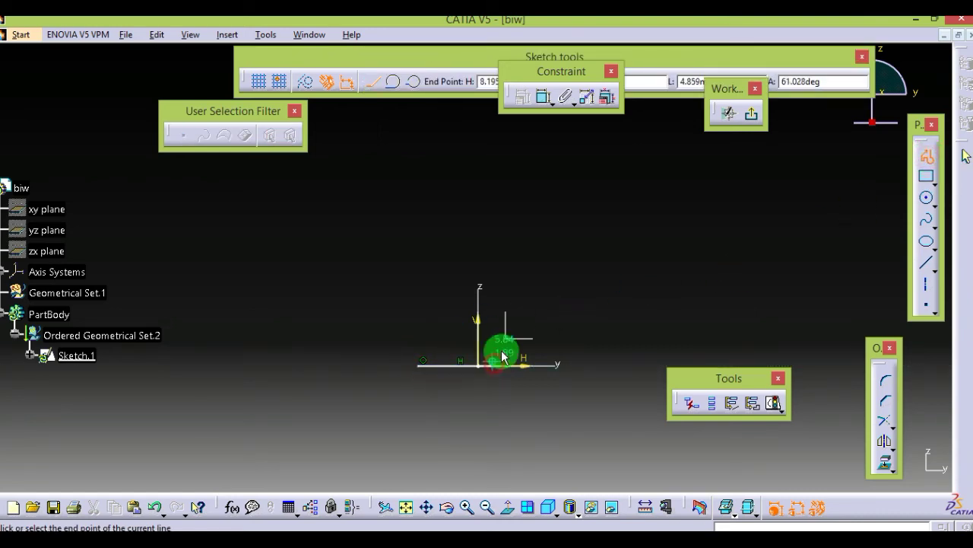
pyautogui.click(573, 292)
pyautogui.click(669, 293)
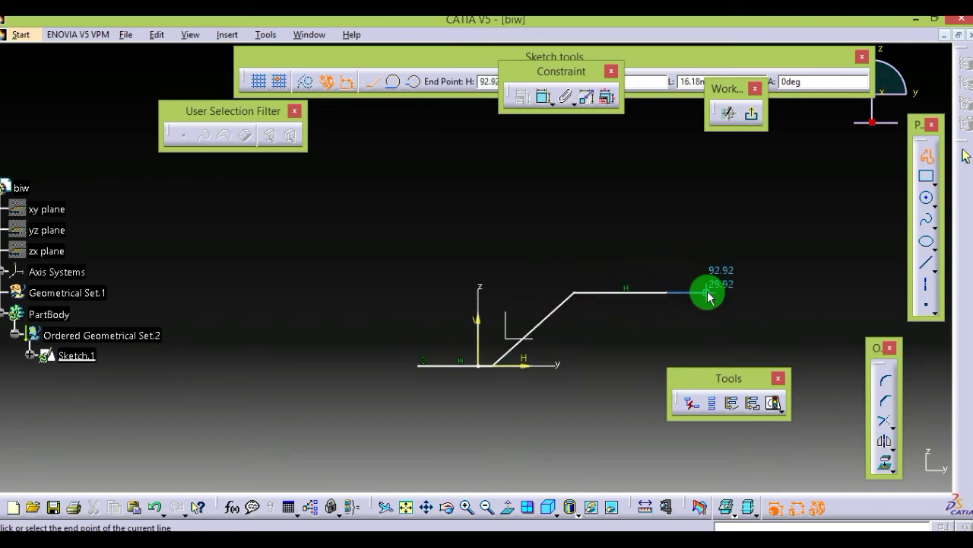
pyautogui.press('Escape')
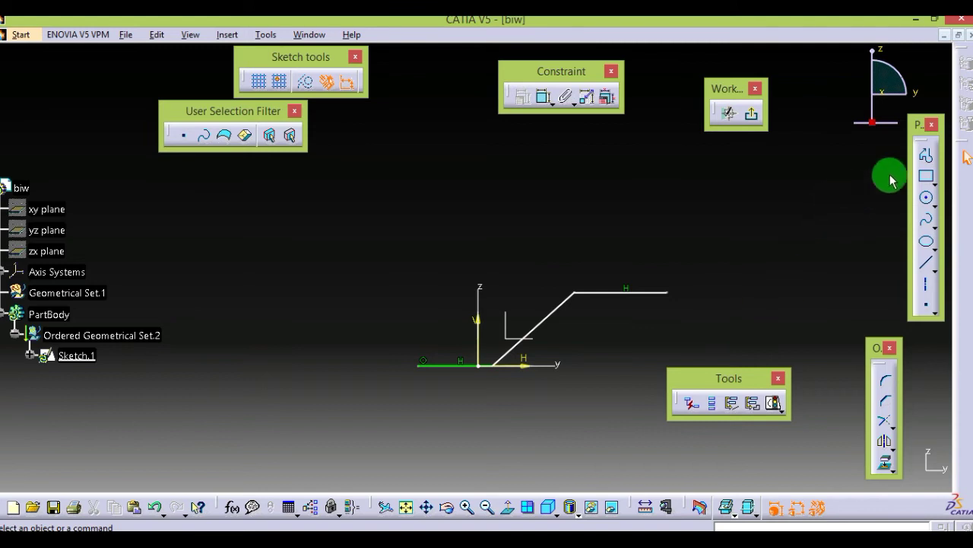
pyautogui.click(752, 113)
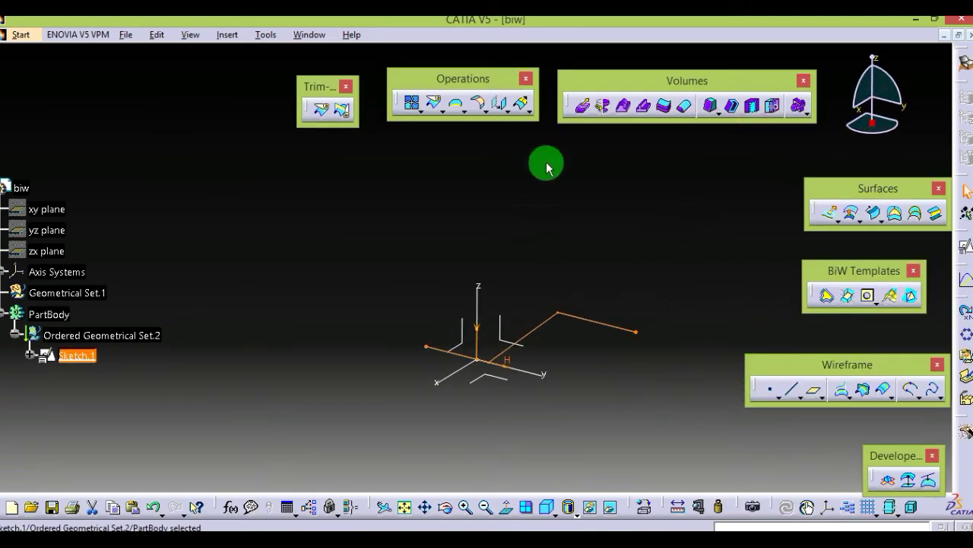
# Extrude Sketch.1 into surface Extrude.2, 30 mm with mirrored extent
pyautogui.click(829, 213)
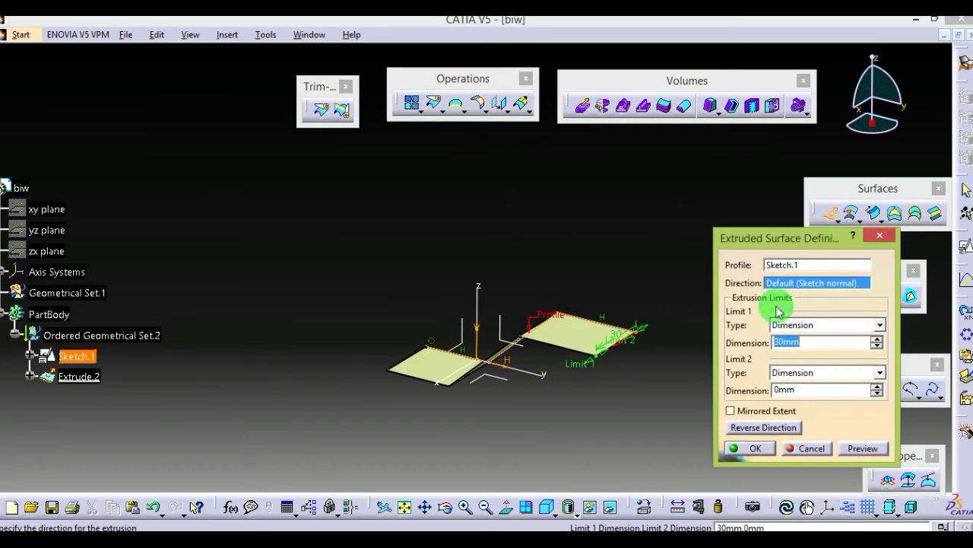
pyautogui.click(766, 412)
pyautogui.moveTo(569, 383); pyautogui.dragTo(458, 396, button='middle')
pyautogui.click(749, 447)
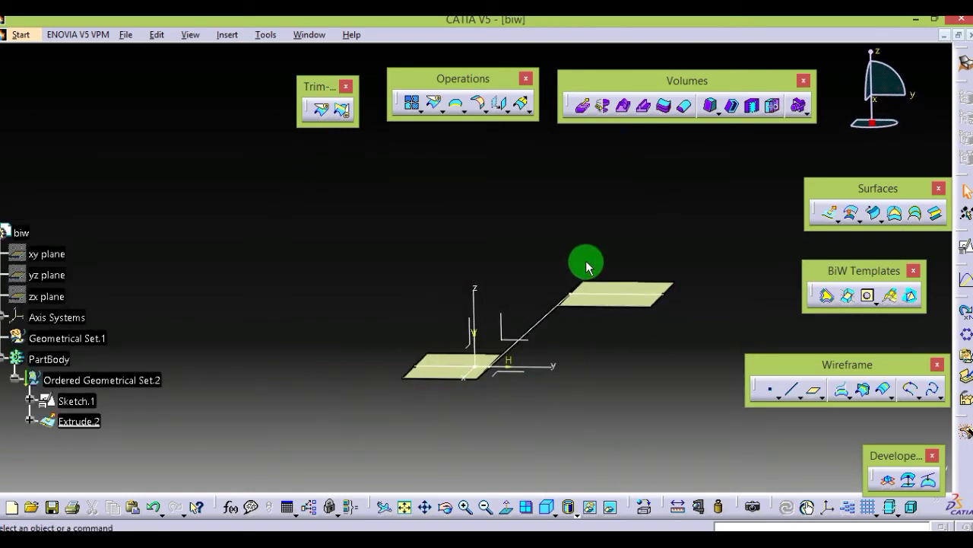
pyautogui.click(814, 390)
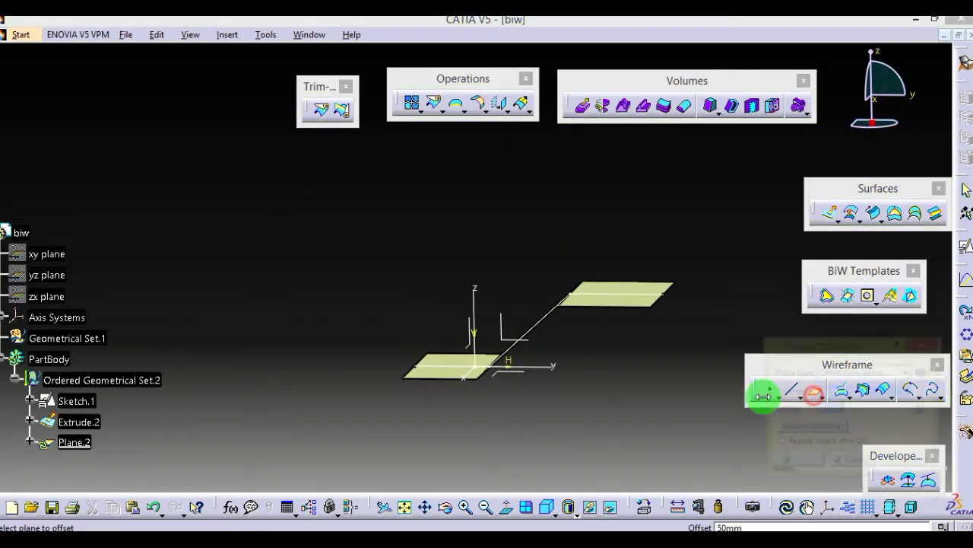
# Create Plane.2 offset 50 mm from the XY plane
pyautogui.click(524, 374)
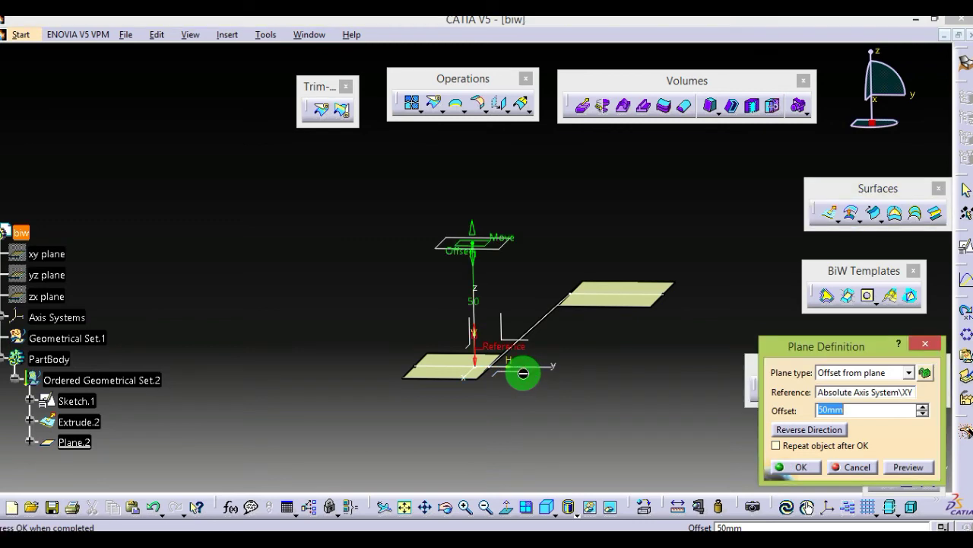
pyautogui.click(861, 468)
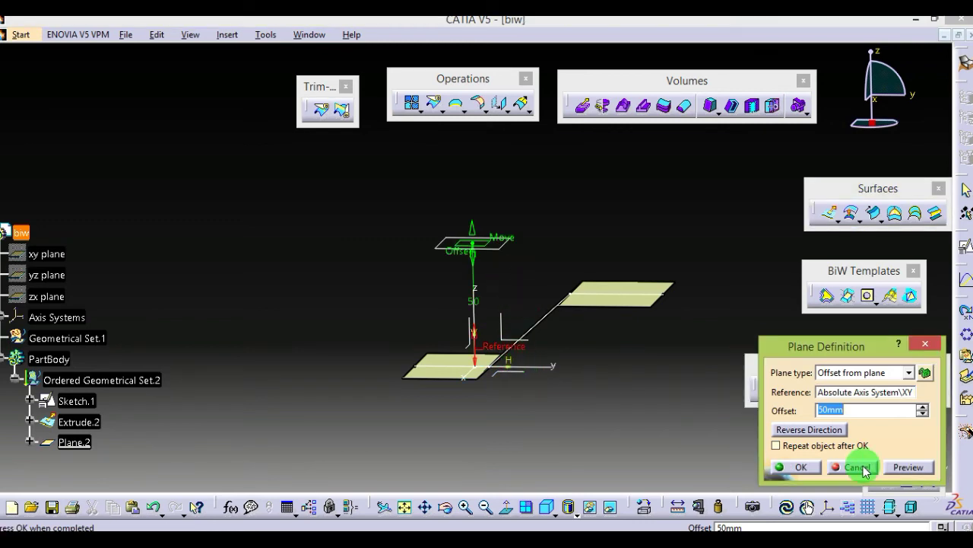
pyautogui.click(802, 467)
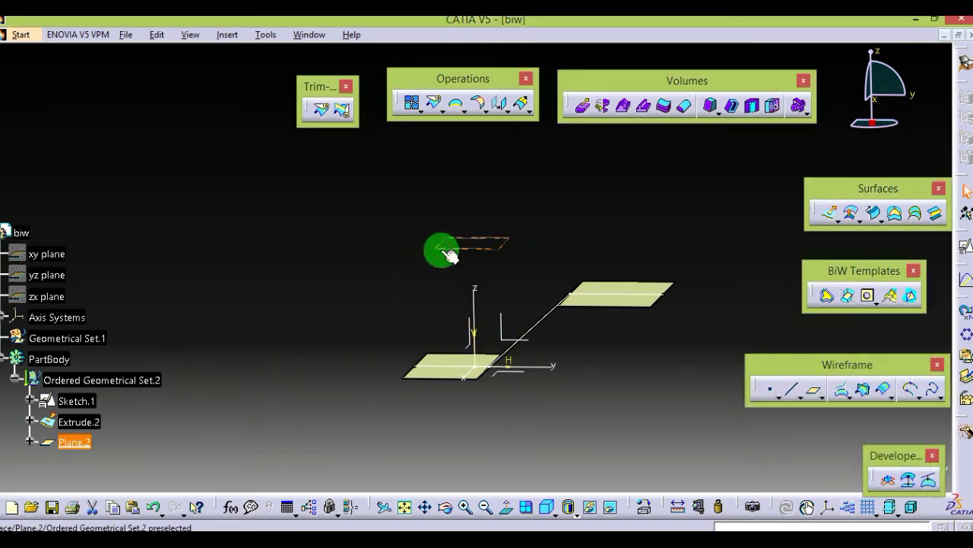
# Start a positioned sketch on Plane.2 and draw a circle on the sketch axis
pyautogui.click(964, 247)
pyautogui.click(237, 416)
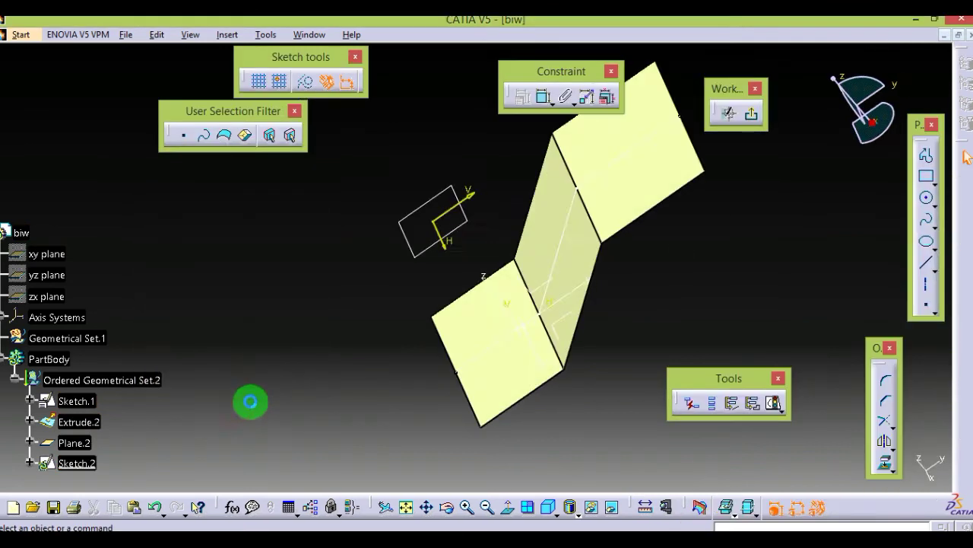
pyautogui.moveTo(500, 288)
pyautogui.mouseDown(button='middle')
pyautogui.moveTo(458, 297)
pyautogui.moveTo(590, 312)
pyautogui.mouseUp(button='middle')
pyautogui.click(926, 197)
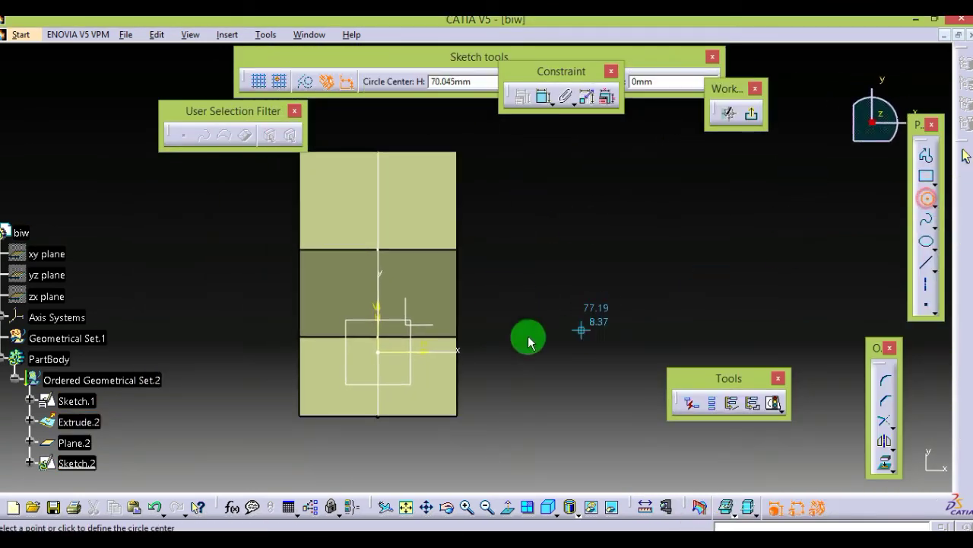
pyautogui.click(378, 300)
pyautogui.click(410, 317)
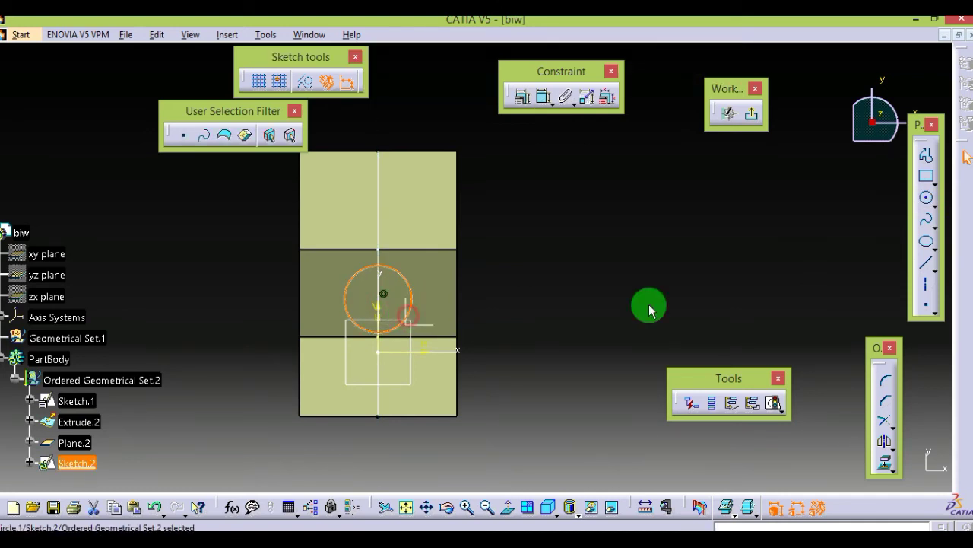
# Dimension the circle to a 20 mm diameter and leave the sketch
pyautogui.click(403, 289)
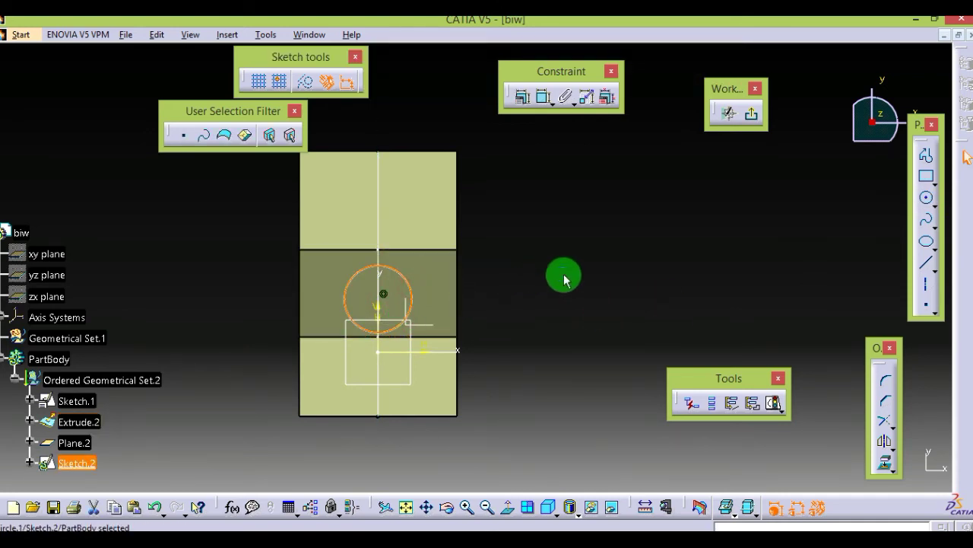
pyautogui.click(594, 230)
pyautogui.doubleClick(600, 222)
pyautogui.write('20')
pyautogui.press('Return')
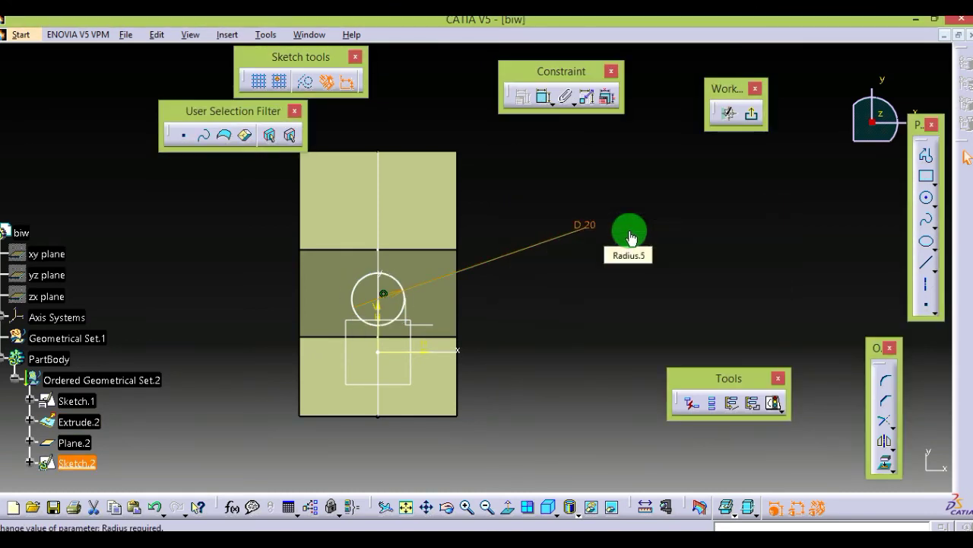
pyautogui.click(751, 114)
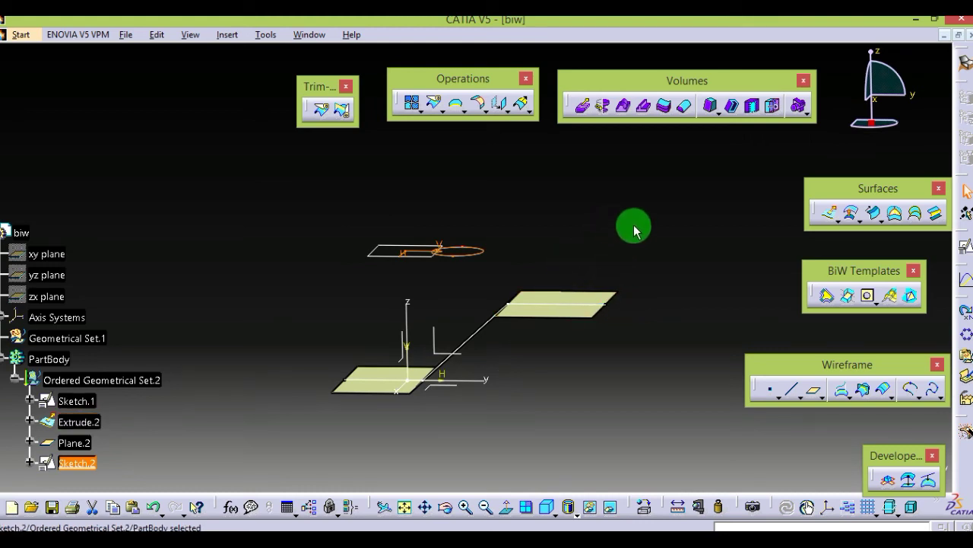
# Create Fill.1, a flat surface bounded by Sketch.2's 20 mm circle
pyautogui.click(895, 214)
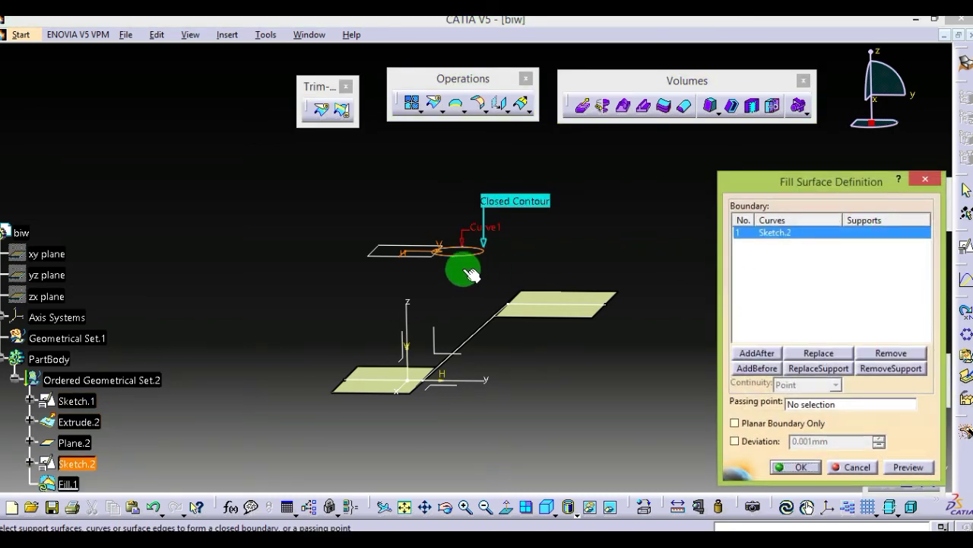
pyautogui.click(817, 473)
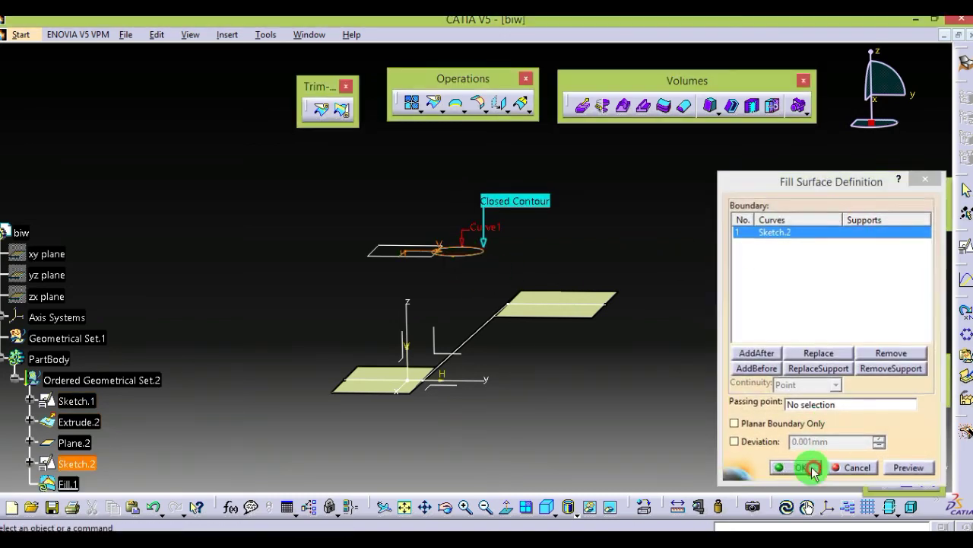
pyautogui.click(512, 378)
pyautogui.moveTo(529, 356); pyautogui.dragTo(583, 355, button='middle')
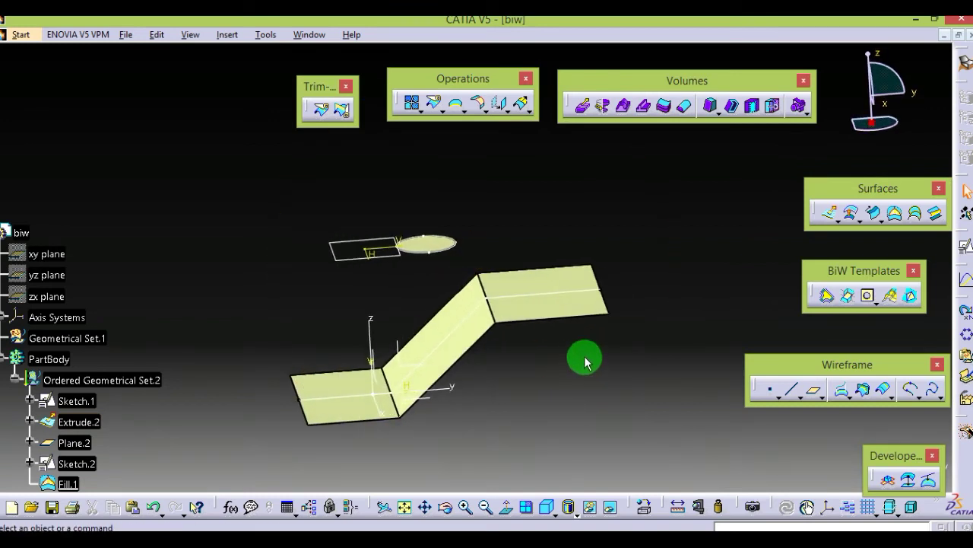
# Build a Diabolo with Fill.1 as seat, Extrude.2 as base and 5° draft
pyautogui.click(848, 296)
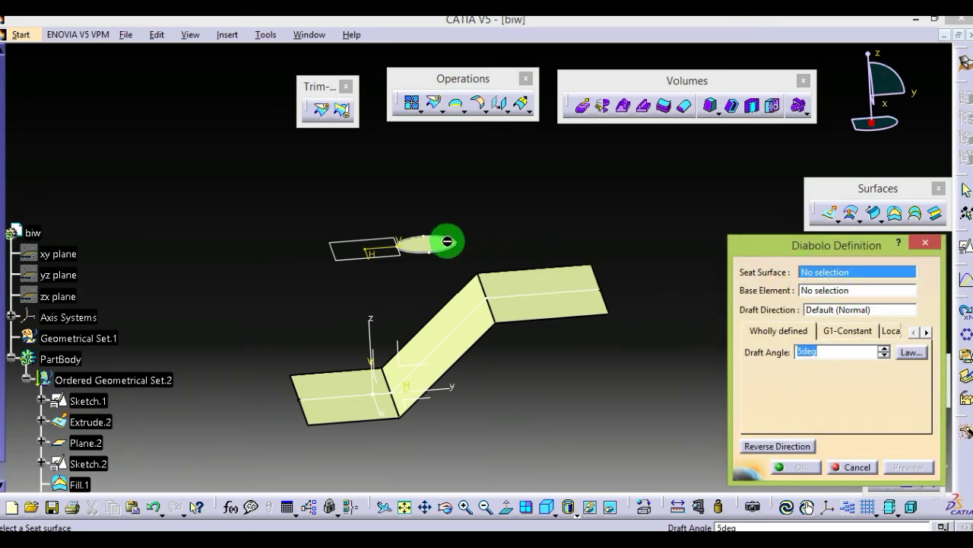
pyautogui.click(425, 245)
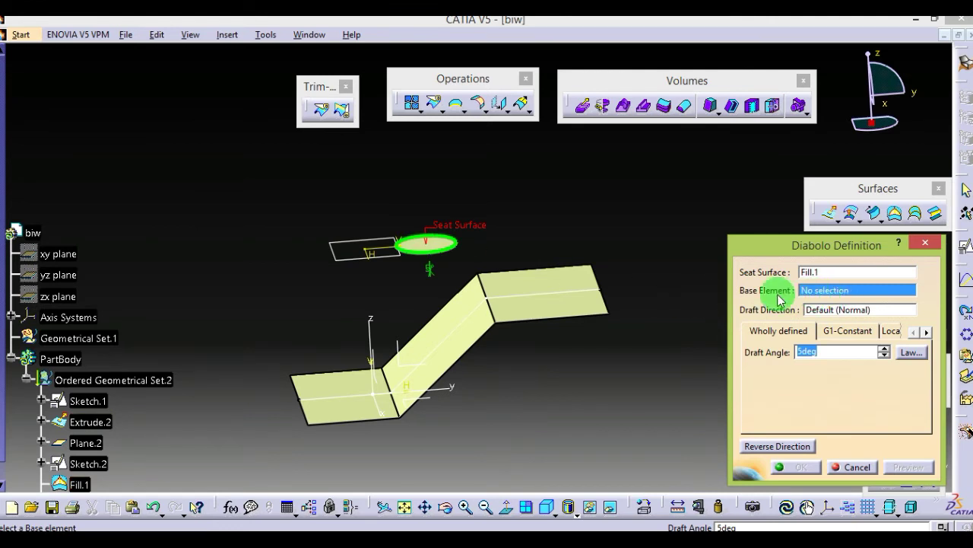
pyautogui.click(528, 310)
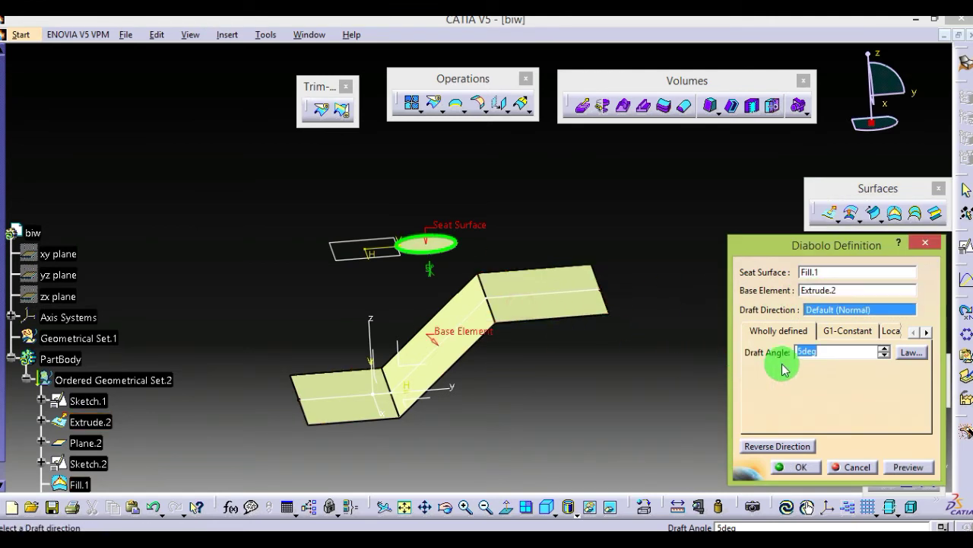
pyautogui.moveTo(456, 393); pyautogui.dragTo(637, 461, button='middle')
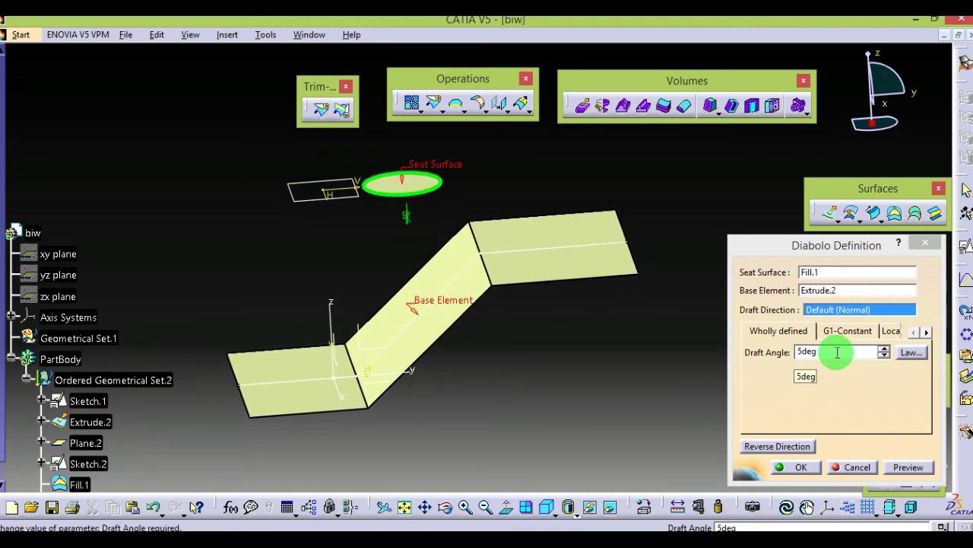
pyautogui.click(909, 466)
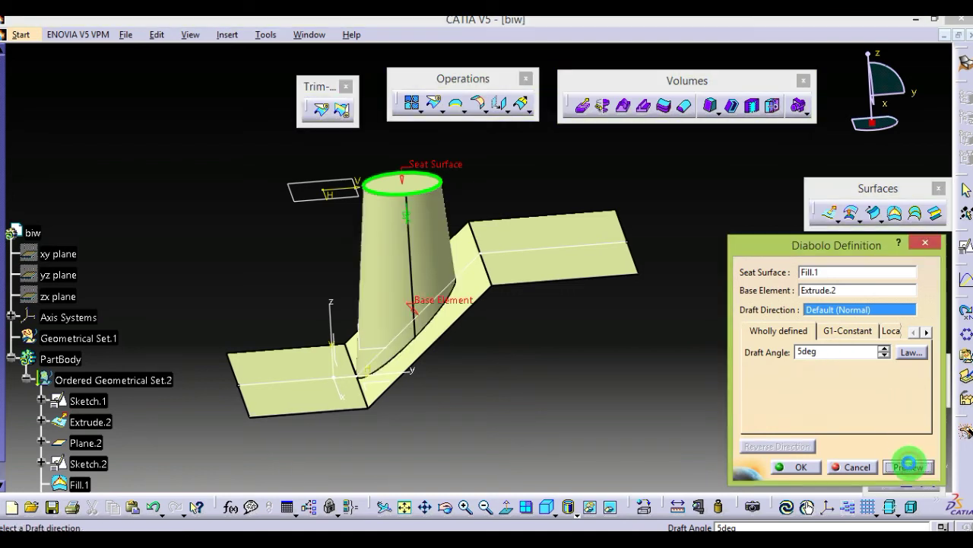
pyautogui.click(799, 466)
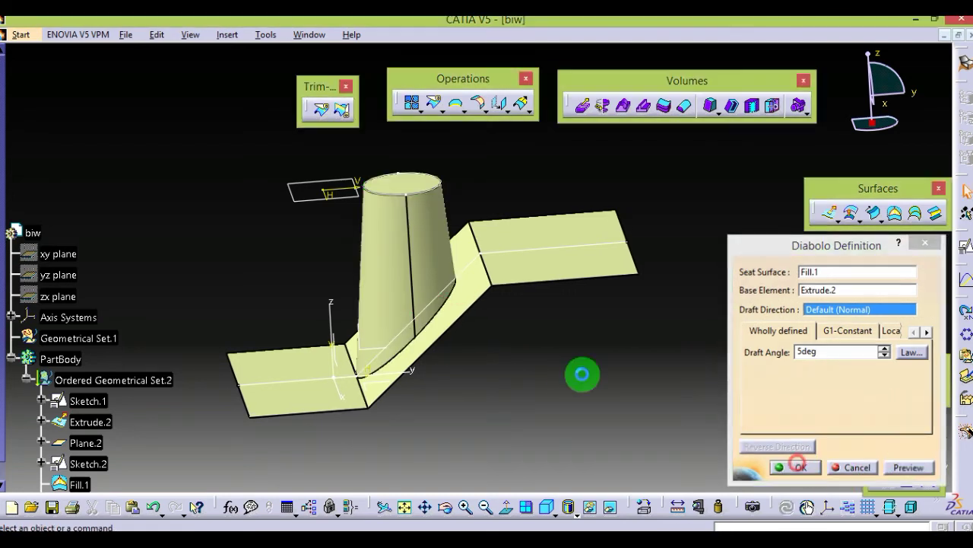
pyautogui.moveTo(560, 367); pyautogui.dragTo(286, 330, button='middle')
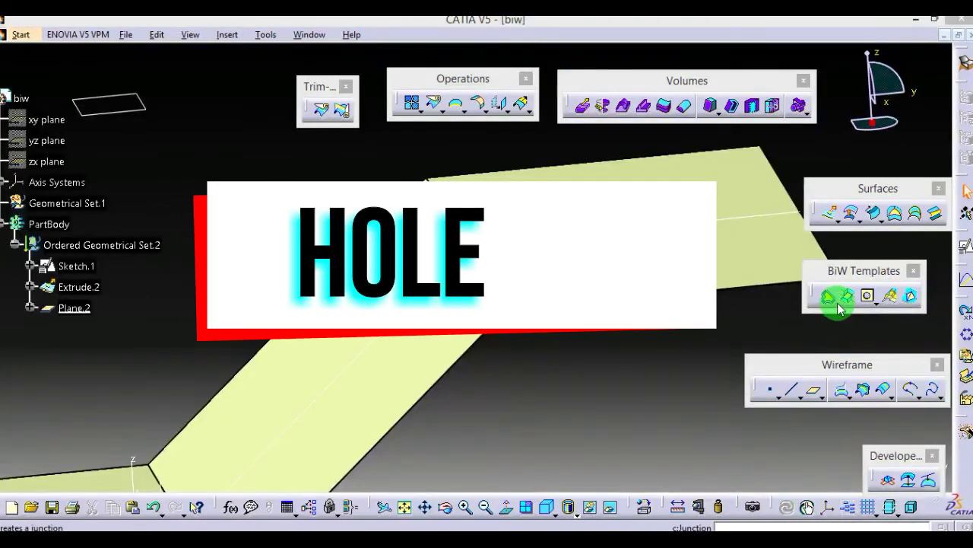
# Start a BiW hole centred on the Sketch.1 vertex with Extrude.2 as support
pyautogui.keyDown('ctrl'); pyautogui.moveTo(457, 304); pyautogui.dragTo(478, 363, button='middle'); pyautogui.keyUp('ctrl')
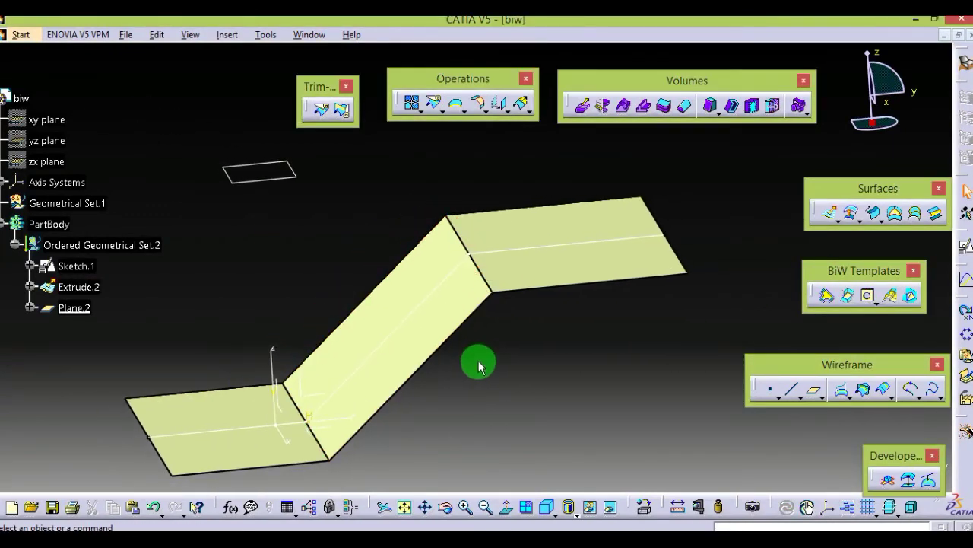
pyautogui.click(869, 298)
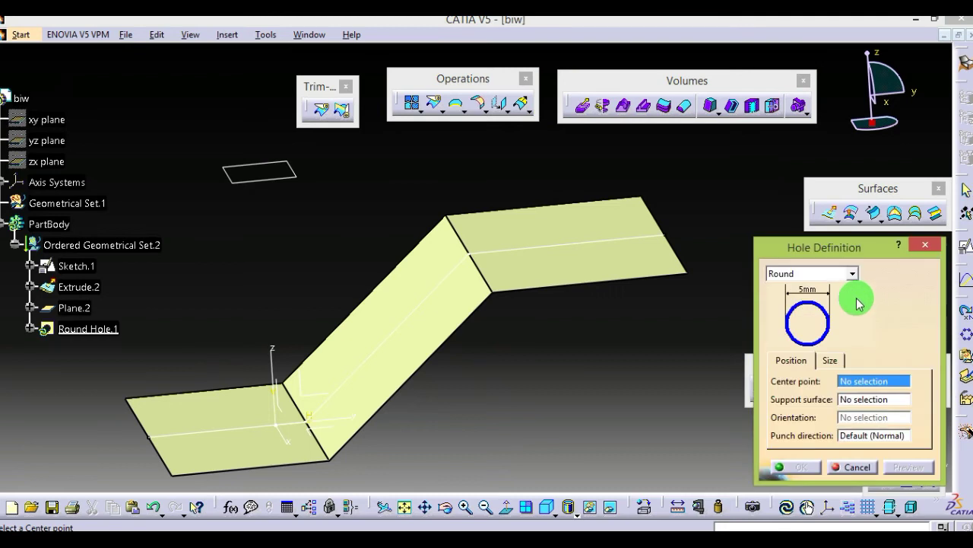
pyautogui.click(470, 254)
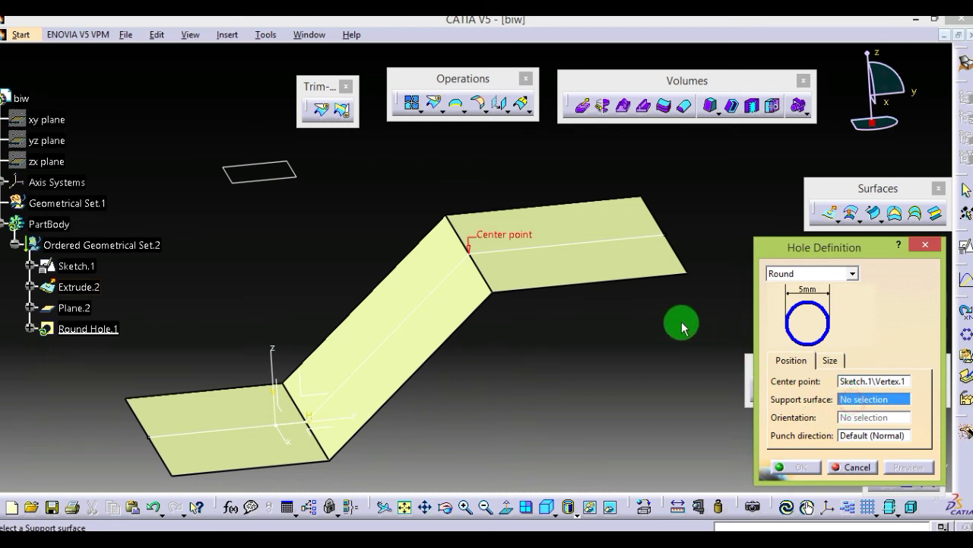
pyautogui.click(587, 262)
pyautogui.moveTo(380, 342); pyautogui.dragTo(478, 315, button='middle')
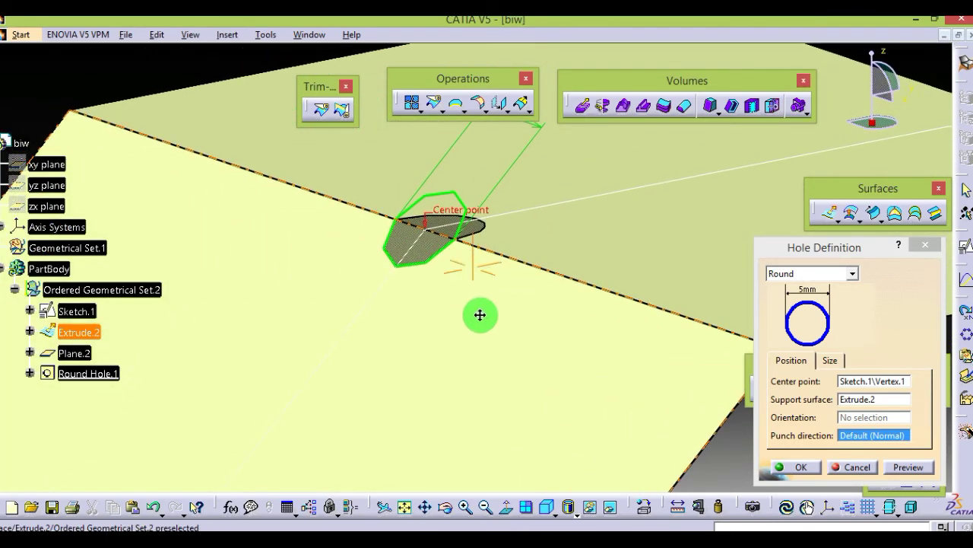
# Make the hole Square, 10 mm length with 2 mm corner radius, and confirm
pyautogui.click(853, 274)
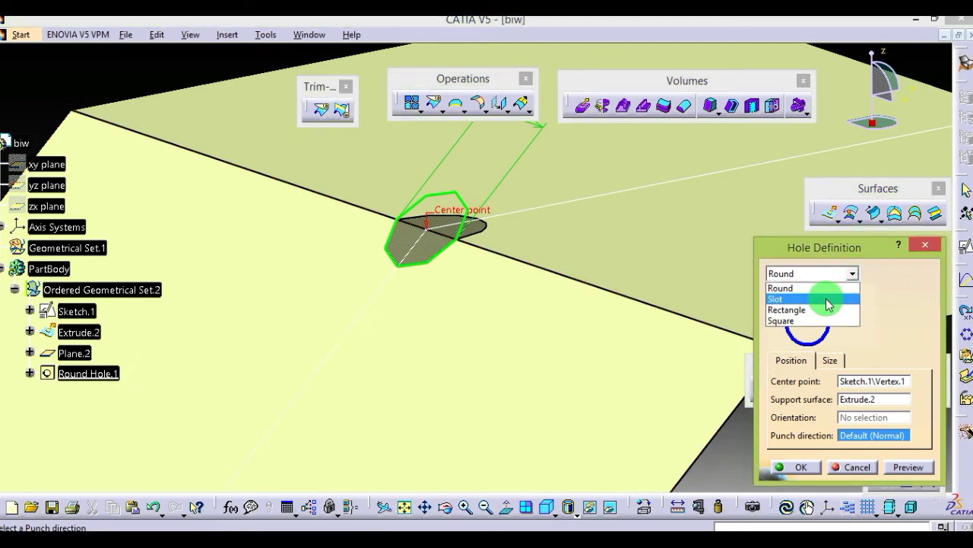
pyautogui.click(827, 300)
pyautogui.click(852, 273)
pyautogui.click(834, 310)
pyautogui.click(853, 273)
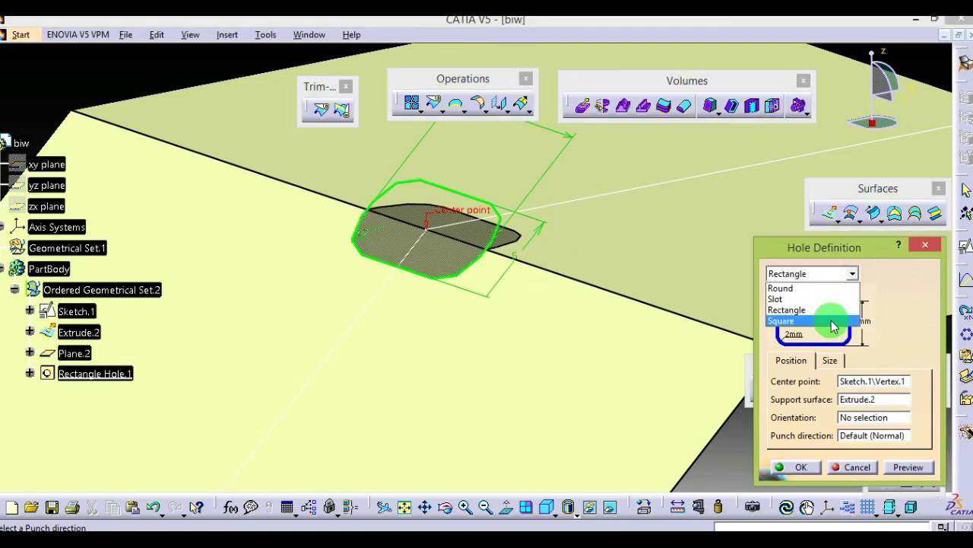
pyautogui.click(833, 321)
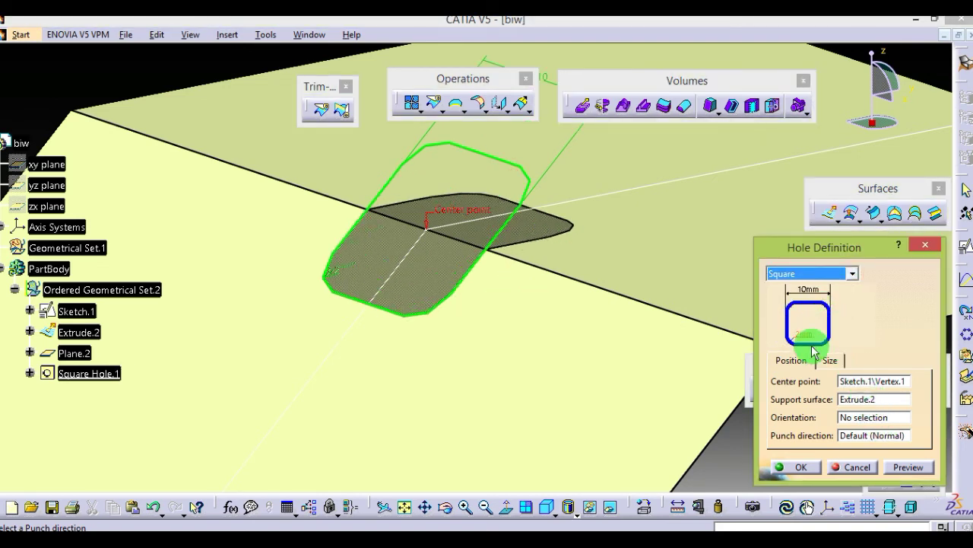
pyautogui.click(825, 360)
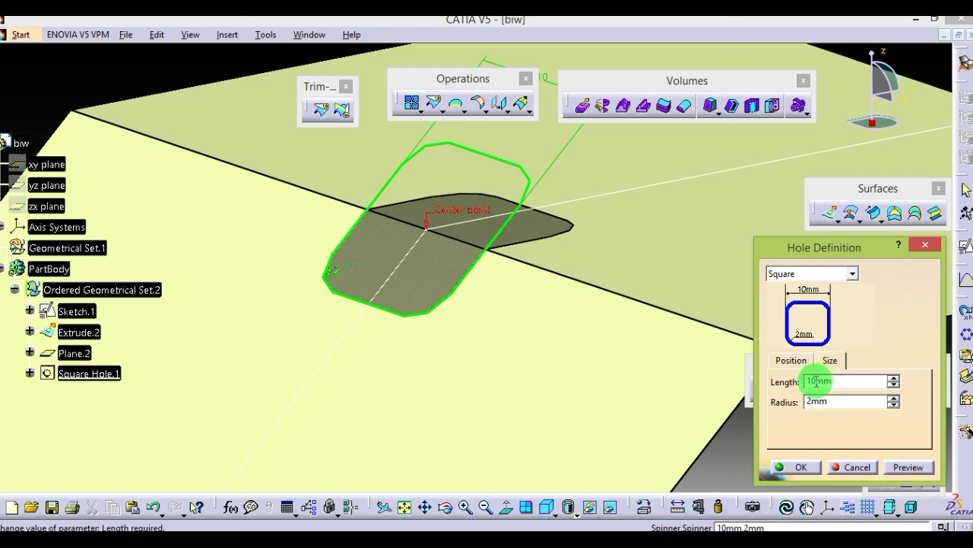
pyautogui.doubleClick(832, 385)
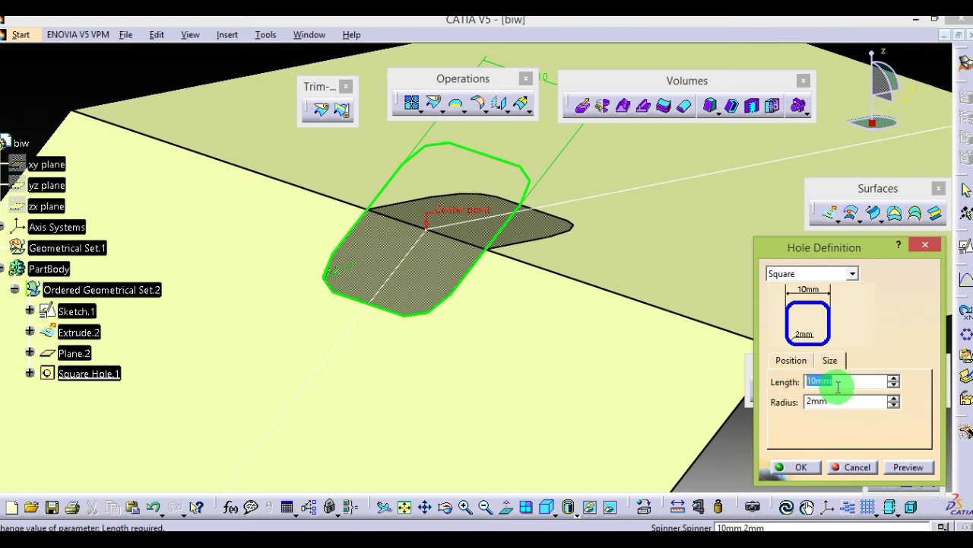
pyautogui.click(800, 466)
pyautogui.moveTo(724, 372); pyautogui.dragTo(745, 486, button='middle')
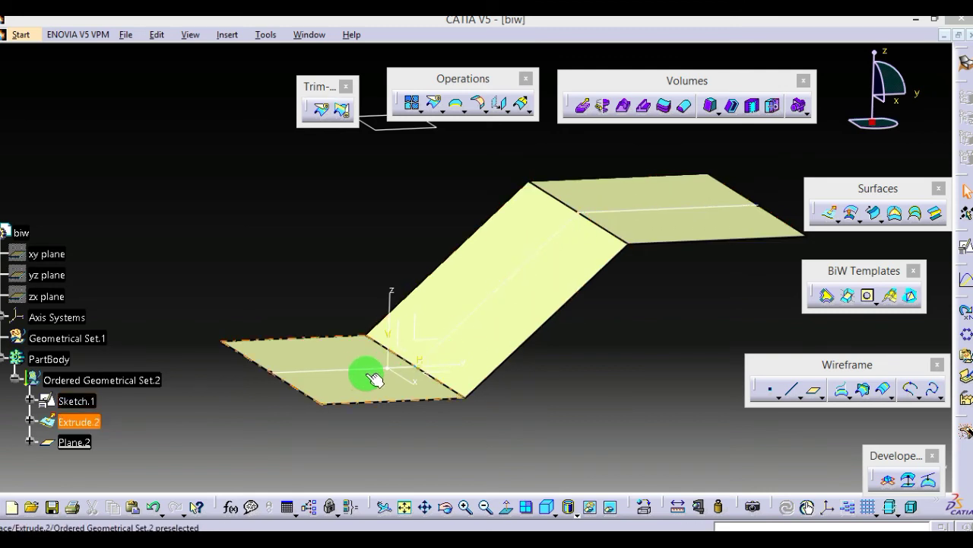
# Define a mating flange on Extrude.2 along Sketch.1, directed along the Z axis
pyautogui.click(892, 300)
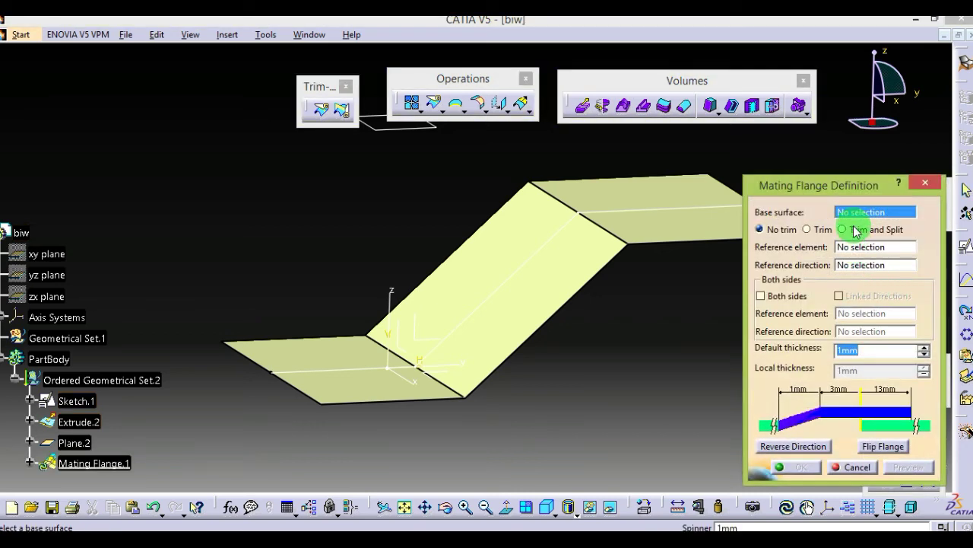
pyautogui.click(689, 230)
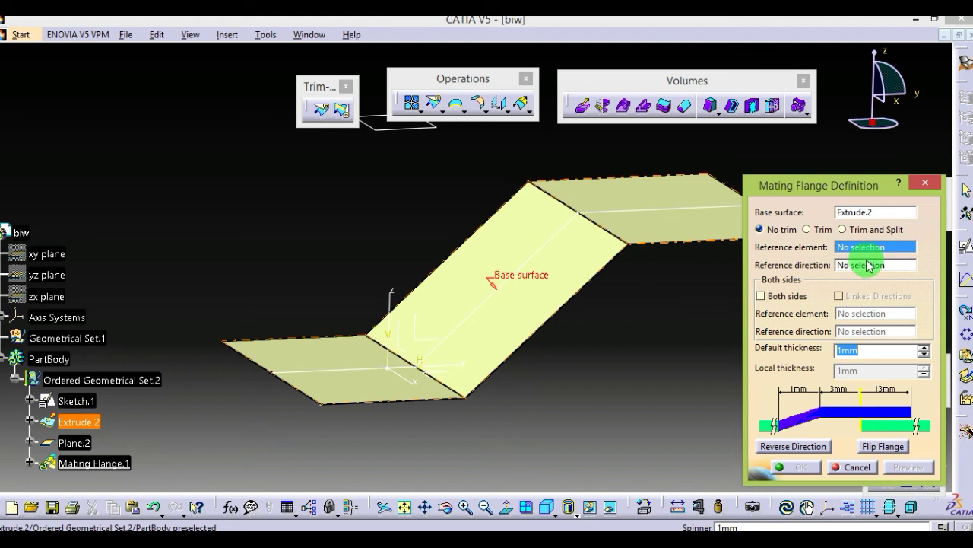
pyautogui.click(654, 214)
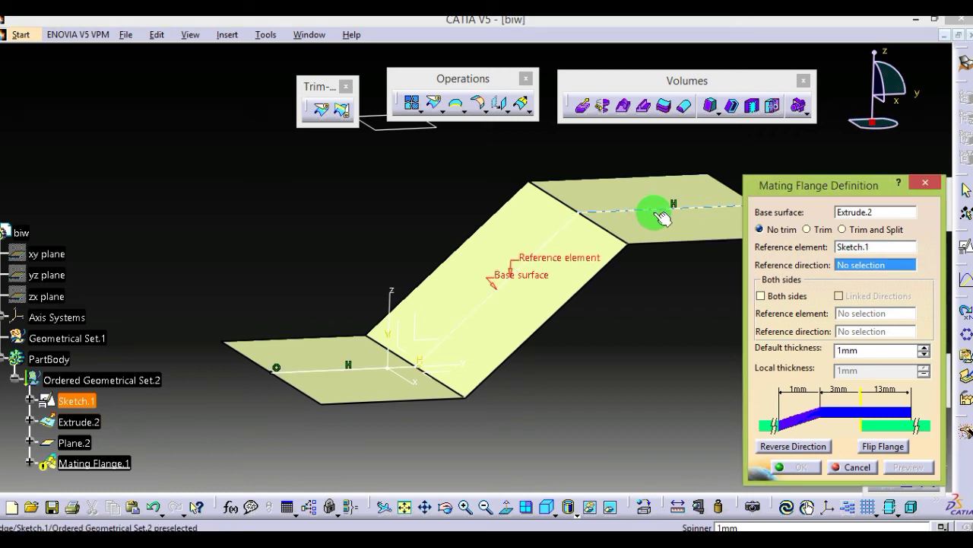
pyautogui.click(397, 299)
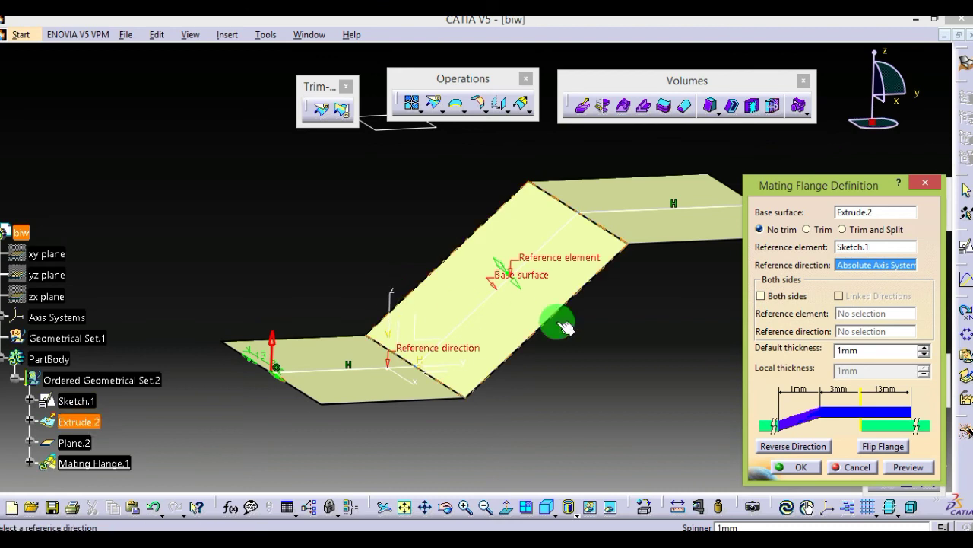
pyautogui.moveTo(554, 289); pyautogui.dragTo(463, 235, button='middle')
pyautogui.rightClick(437, 245)
pyautogui.moveTo(632, 254); pyautogui.dragTo(688, 212, button='middle')
# Check the flange profile values (3, 1, 13, 1 mm) and confirm the flange
pyautogui.click(839, 396)
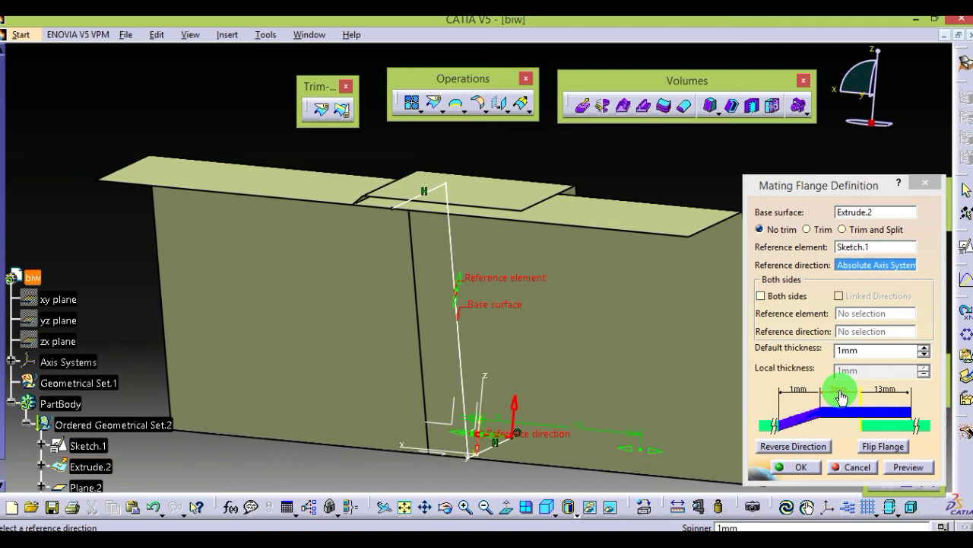
pyautogui.click(801, 393)
pyautogui.click(913, 395)
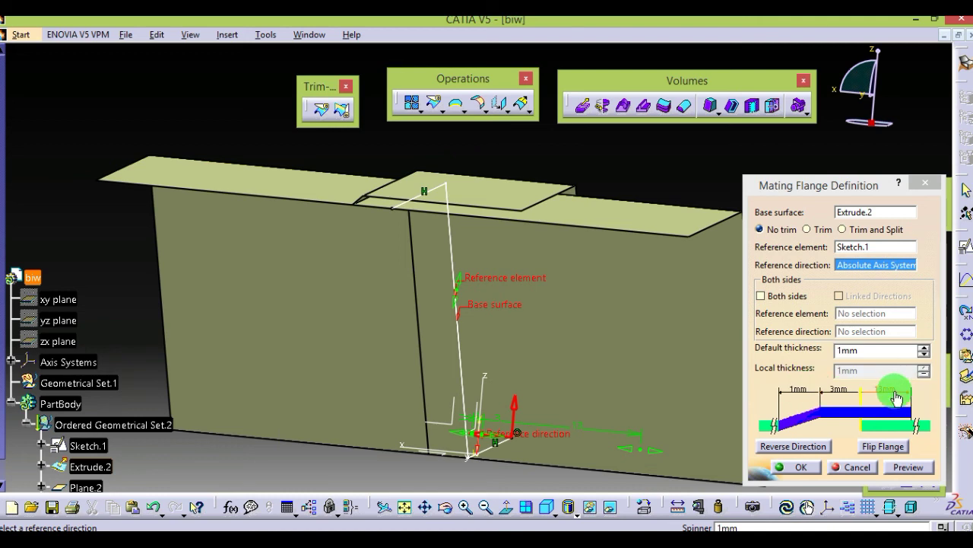
pyautogui.click(807, 400)
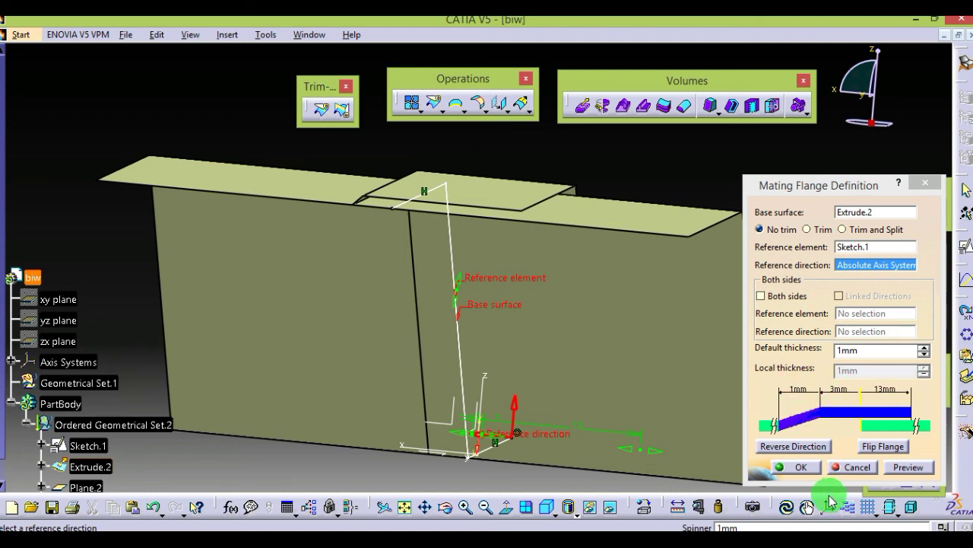
pyautogui.click(801, 466)
pyautogui.moveTo(432, 281); pyautogui.dragTo(826, 522, button='middle')
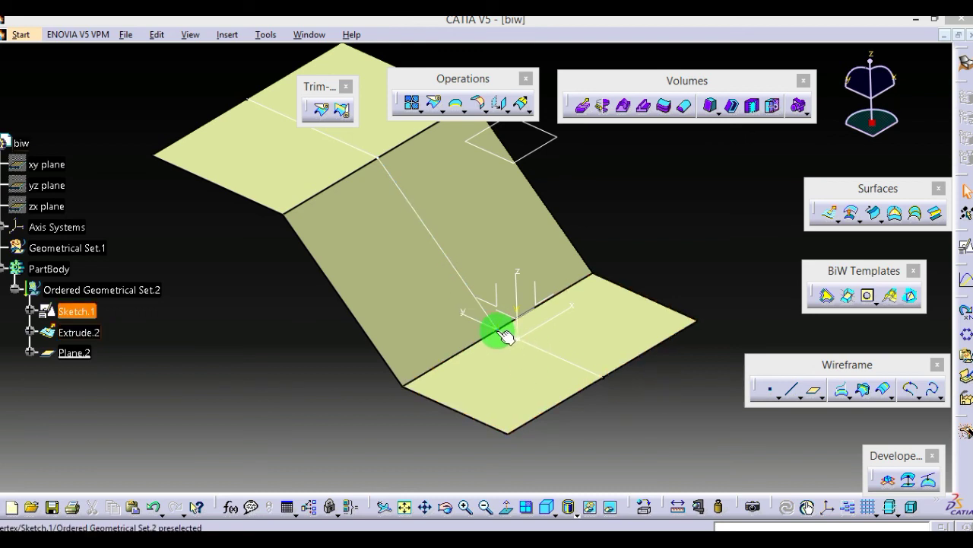
# Create Bead.1, a 5 mm bead on Extrude.2 at the Sketch.1 vertex
pyautogui.click(912, 299)
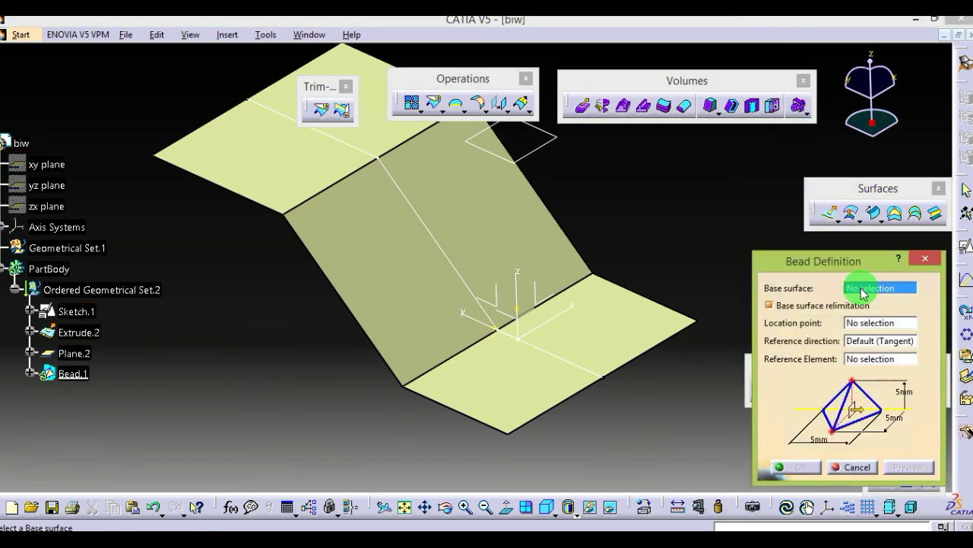
pyautogui.click(488, 385)
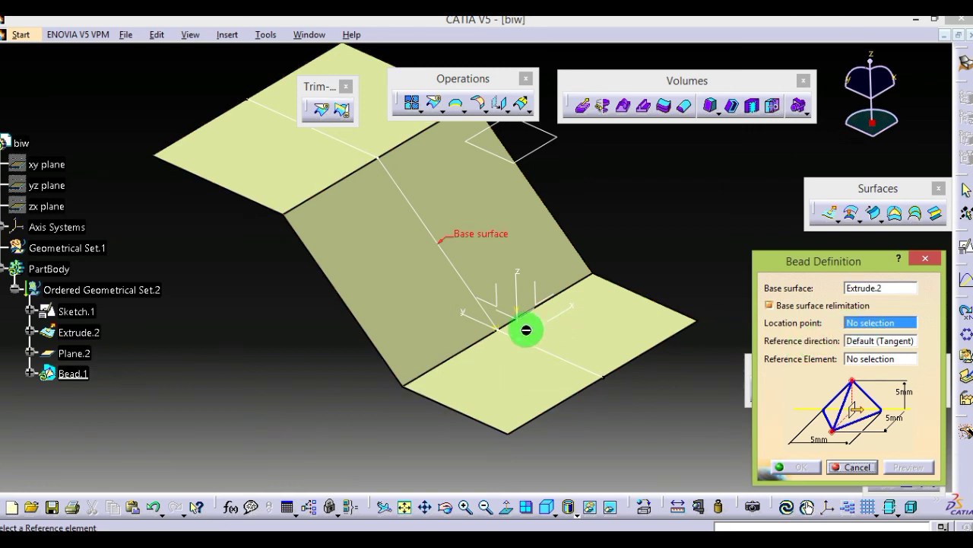
pyautogui.click(501, 331)
pyautogui.moveTo(435, 387)
pyautogui.mouseDown(button='middle')
pyautogui.moveTo(525, 282)
pyautogui.moveTo(507, 326)
pyautogui.moveTo(507, 285)
pyautogui.moveTo(568, 448)
pyautogui.moveTo(533, 365)
pyautogui.moveTo(513, 435)
pyautogui.moveTo(485, 455)
pyautogui.moveTo(489, 428)
pyautogui.moveTo(515, 428)
pyautogui.mouseUp(button='middle')
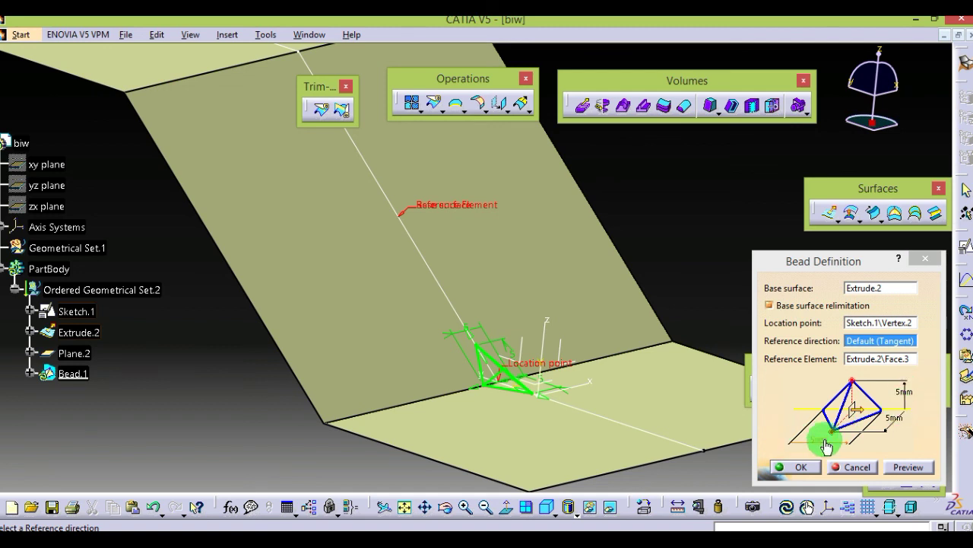
pyautogui.click(821, 470)
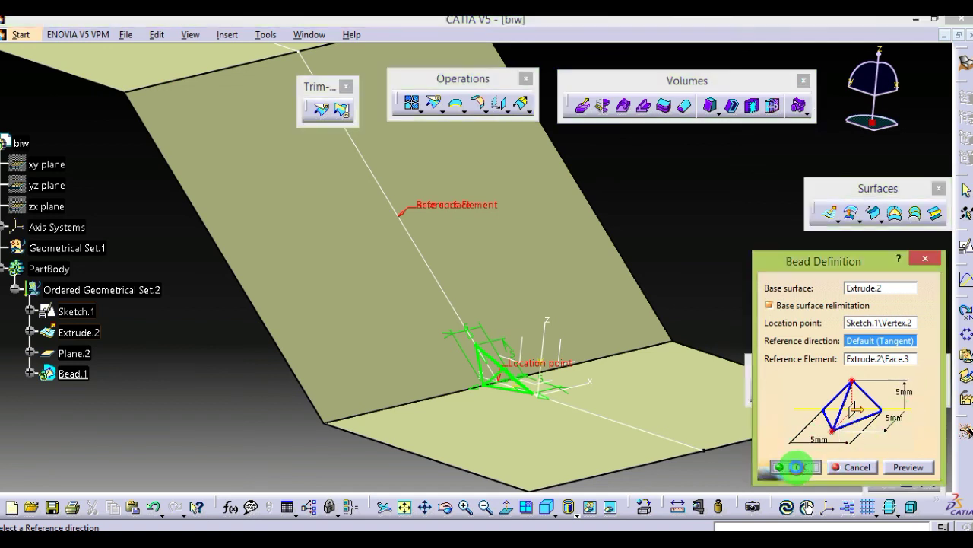
pyautogui.moveTo(522, 413); pyautogui.dragTo(474, 174, button='middle')
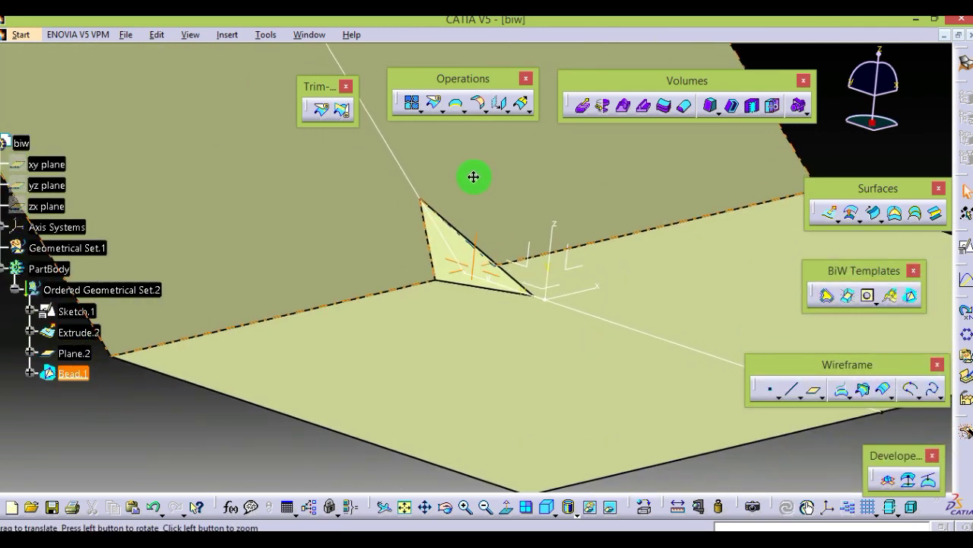
pyautogui.moveTo(294, 421); pyautogui.dragTo(311, 393, button='middle')
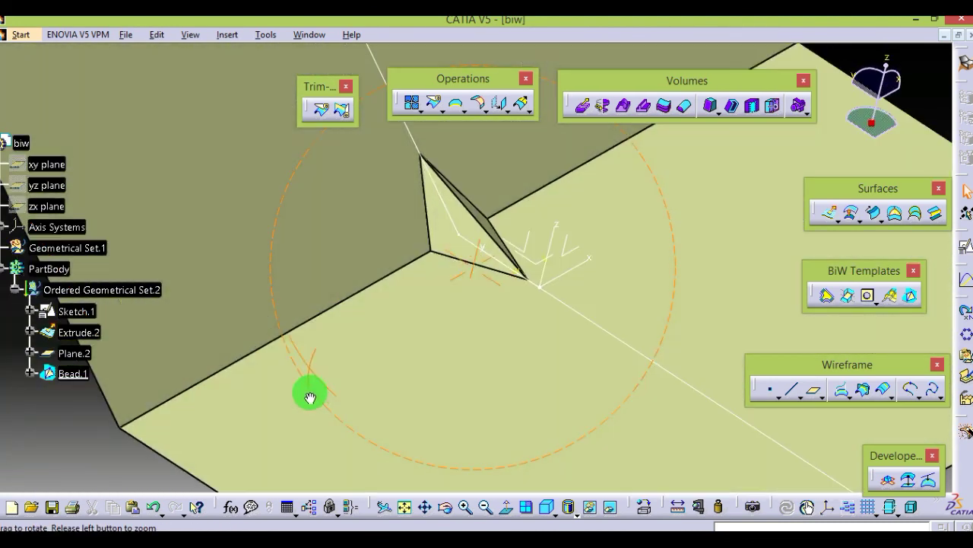